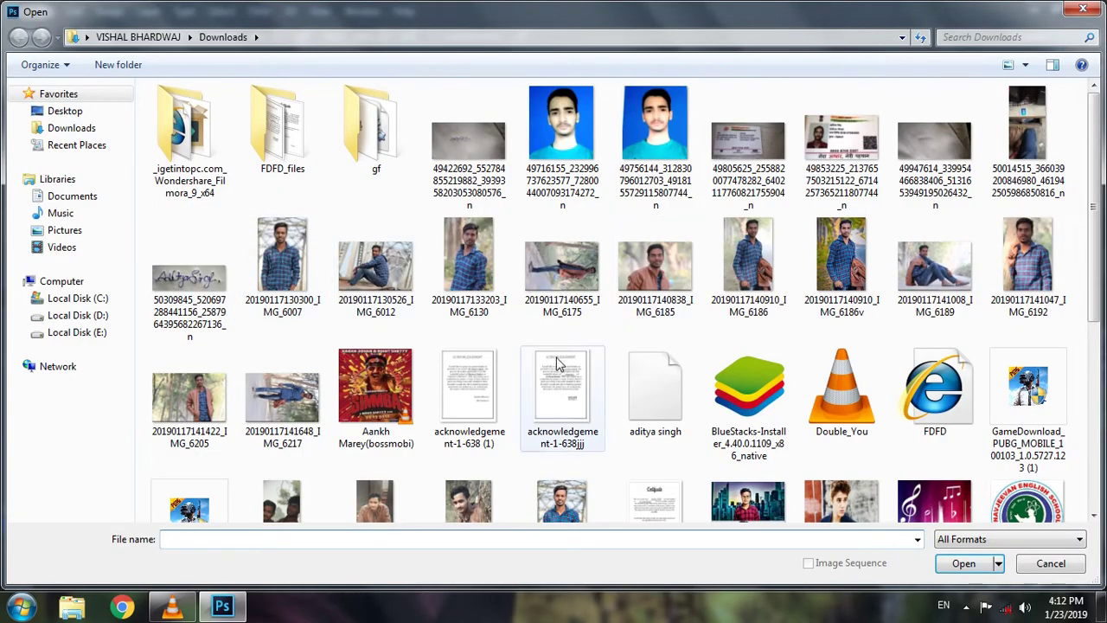
{"action": "double_click", "coordinate": [958, 275]}
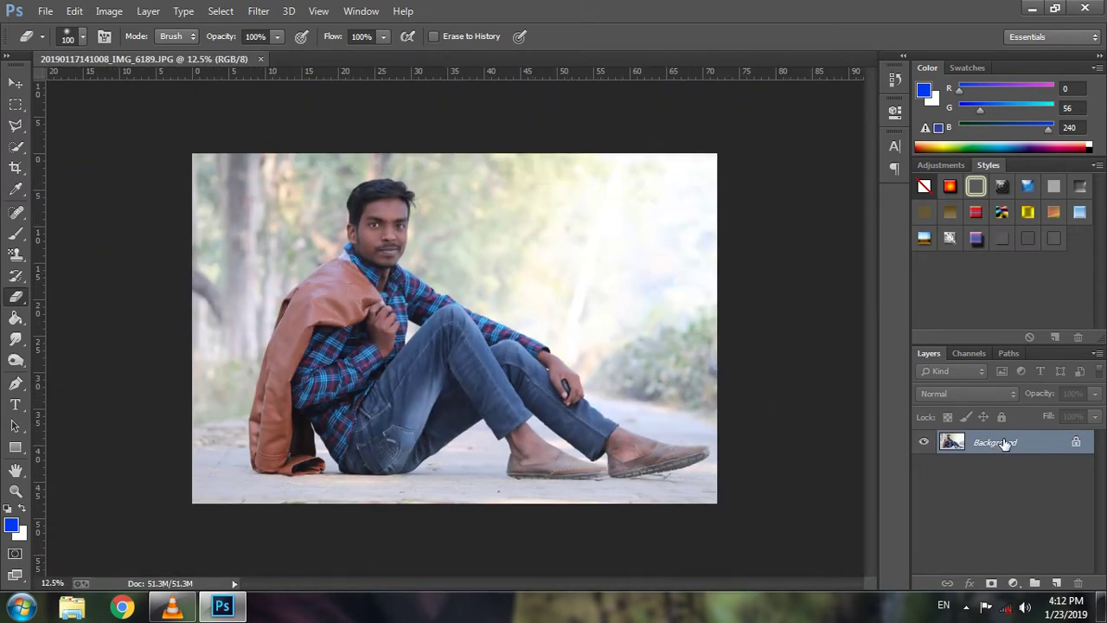
{"action": "double_click", "coordinate": [995, 441]}
{"action": "left_click", "coordinate": [679, 191]}
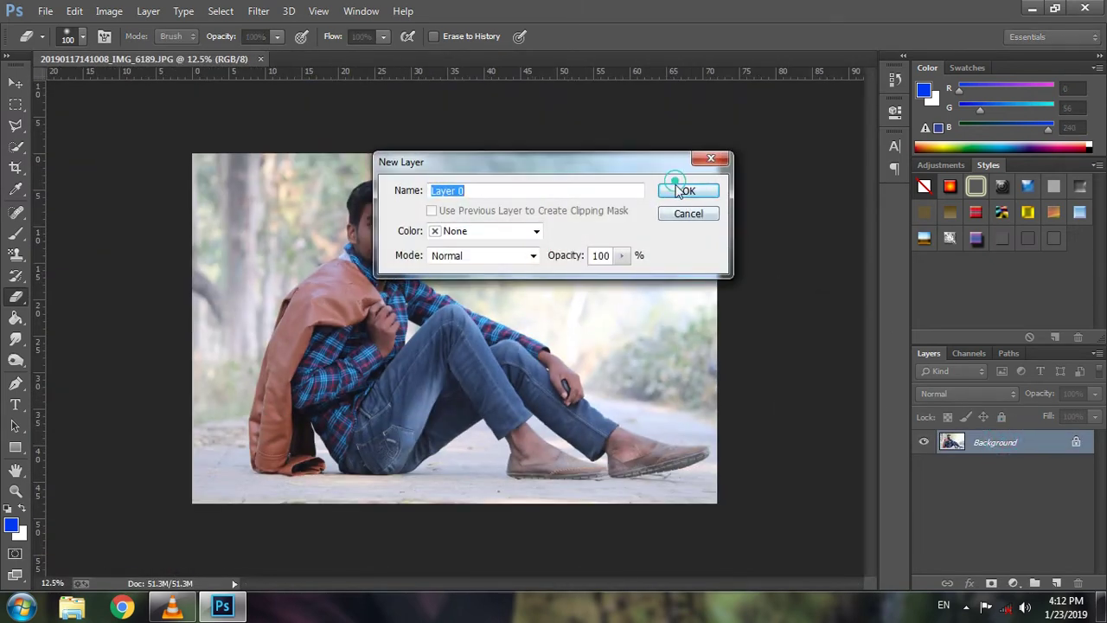
{"action": "left_click", "coordinate": [259, 11]}
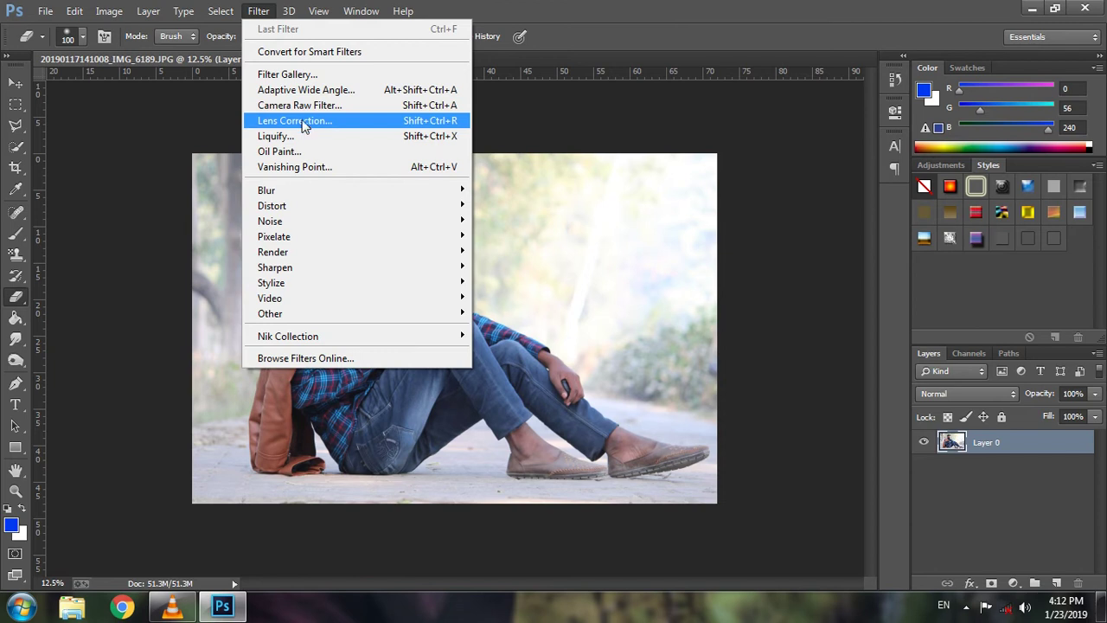
{"action": "left_click", "coordinate": [298, 104]}
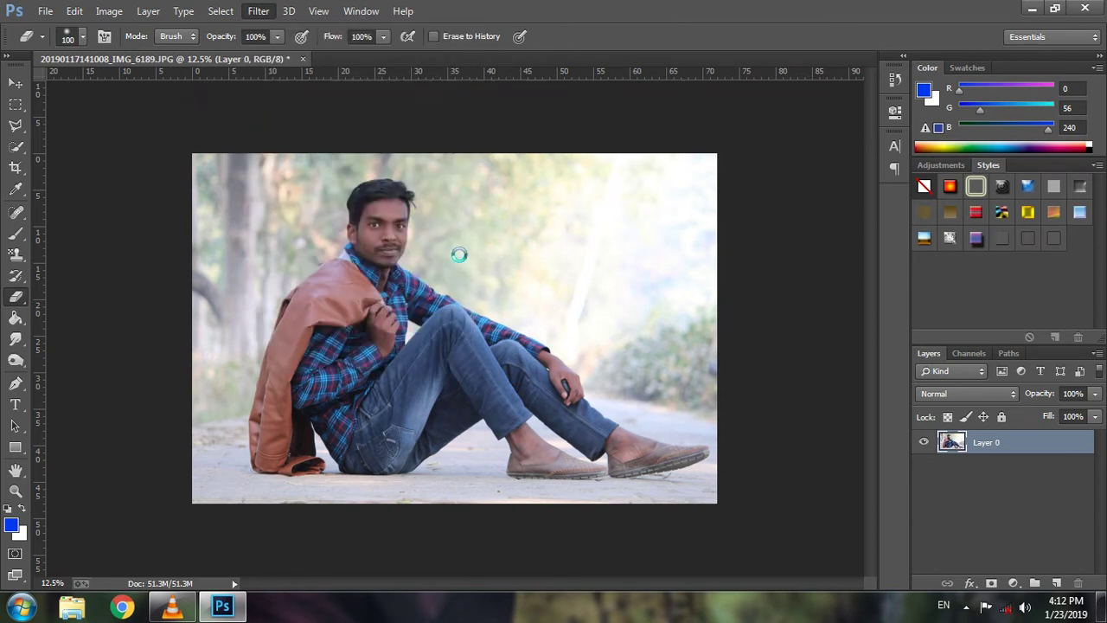
In Camera Raw set Highlights -42, Shadows +51 and Clarity +19.
{"action": "scroll", "coordinate": [890, 307], "scroll_direction": "down", "scroll_amount": 2}
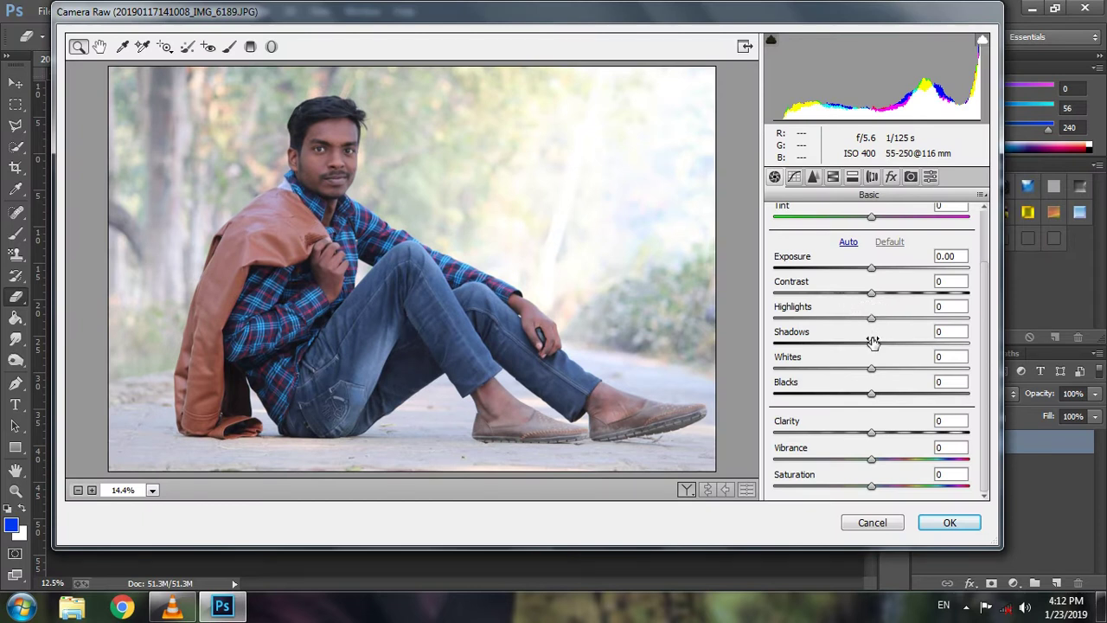
{"action": "mouse_move", "coordinate": [872, 344]}
{"action": "left_mouse_down"}
{"action": "mouse_move", "coordinate": [920, 343]}
{"action": "mouse_move", "coordinate": [830, 318]}
{"action": "left_mouse_up"}
{"action": "left_click_drag", "start_coordinate": [875, 432], "coordinate": [891, 432]}
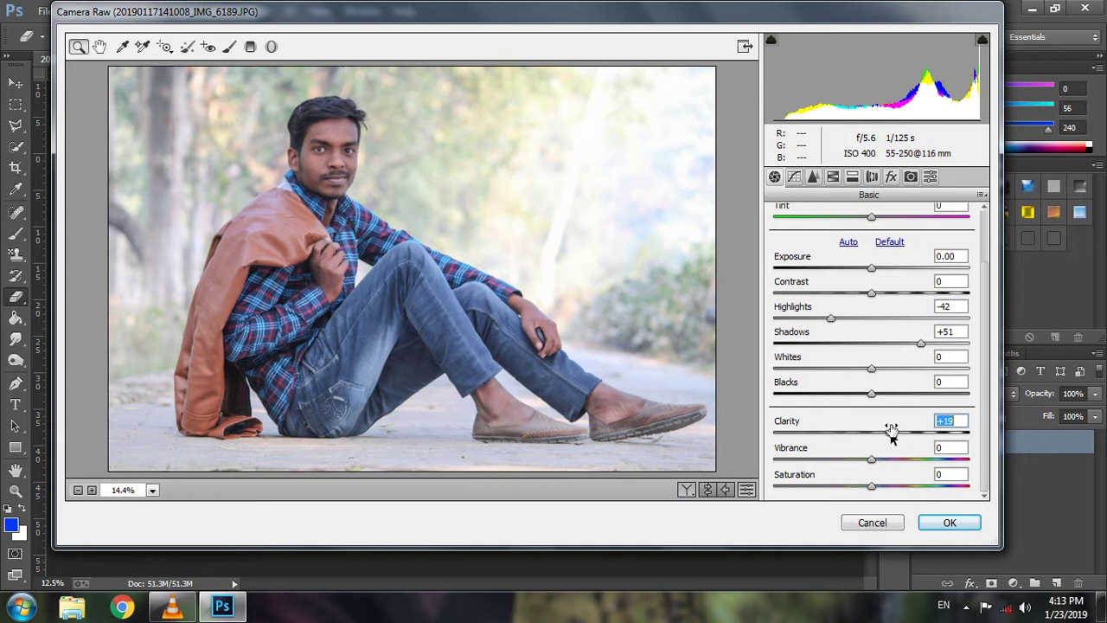
Boost HSL saturation of the Greens, Yellows and Aquas.
{"action": "left_click", "coordinate": [845, 176]}
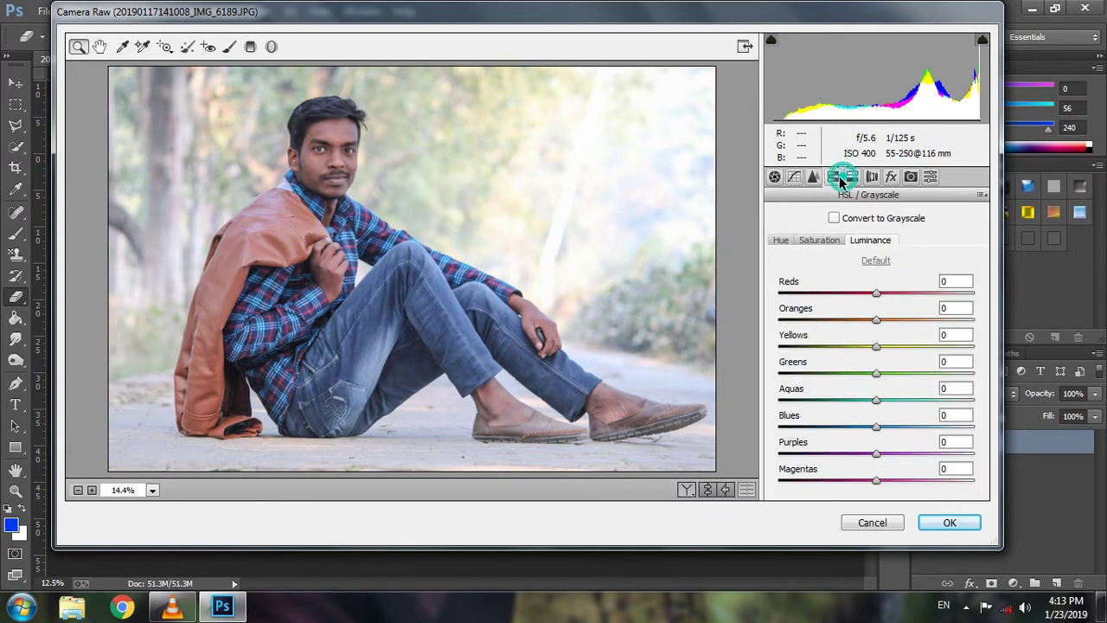
{"action": "left_click", "coordinate": [817, 239]}
{"action": "left_click_drag", "start_coordinate": [878, 371], "coordinate": [964, 372]}
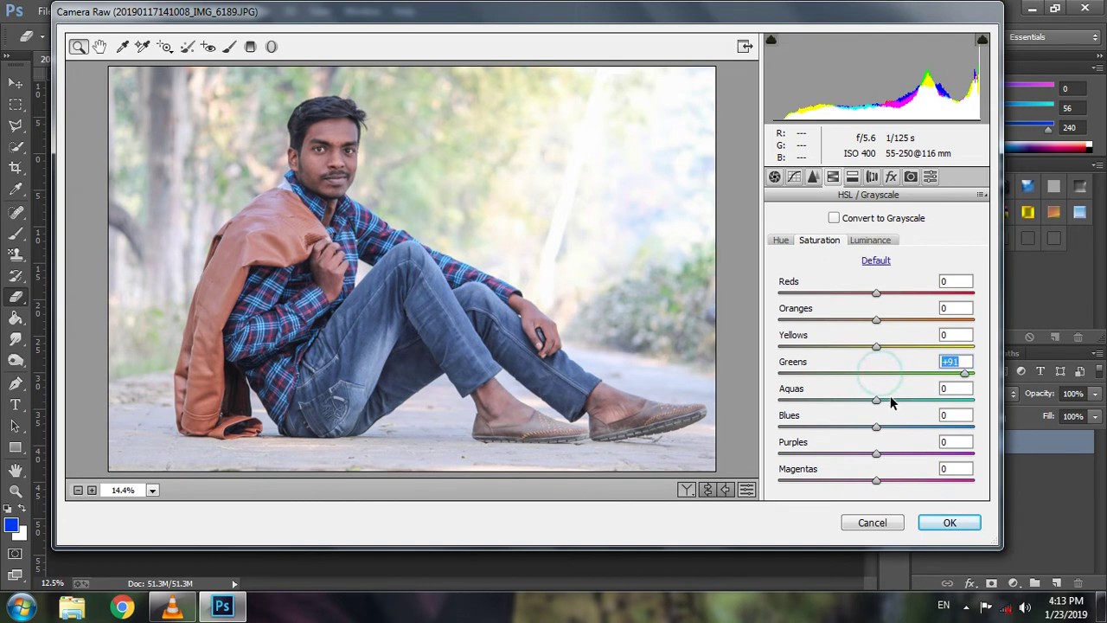
{"action": "left_click_drag", "start_coordinate": [876, 346], "coordinate": [954, 346]}
{"action": "mouse_move", "coordinate": [877, 399]}
{"action": "left_mouse_down"}
{"action": "mouse_move", "coordinate": [906, 400]}
{"action": "mouse_move", "coordinate": [901, 426]}
{"action": "left_mouse_up"}
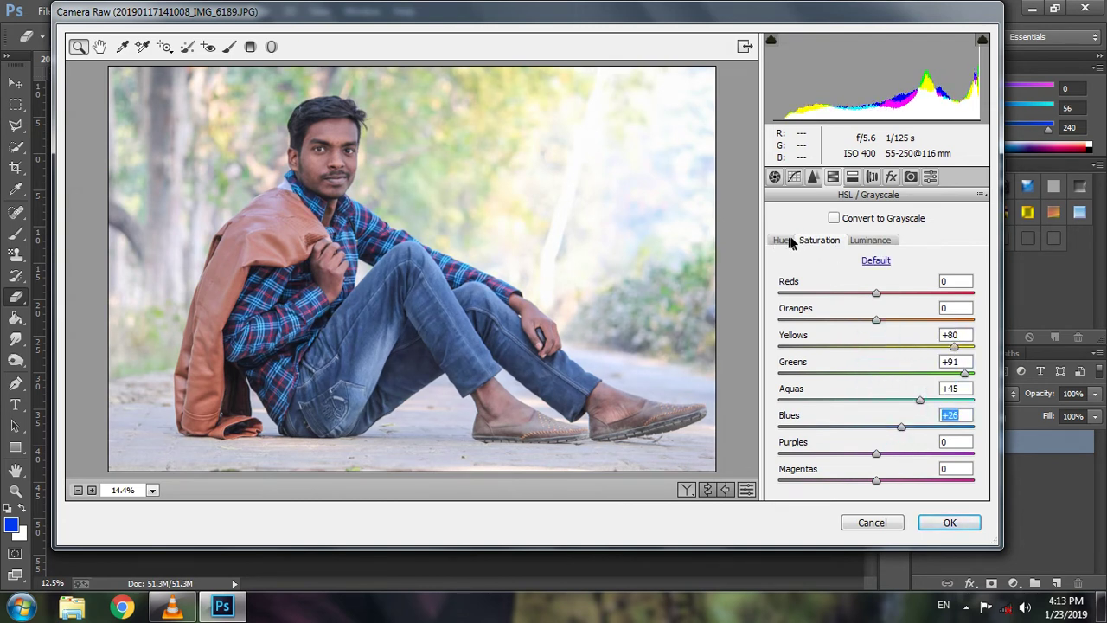
Brighten the Reds' luminance slightly and apply the Camera Raw edits.
{"action": "left_click", "coordinate": [863, 241]}
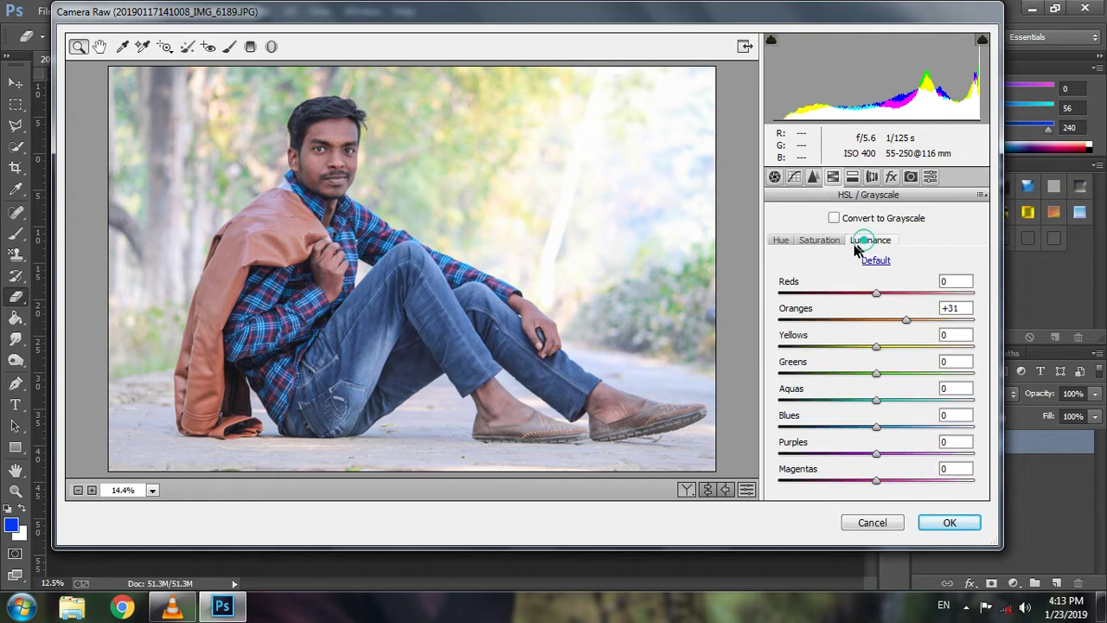
{"action": "left_click", "coordinate": [819, 241]}
{"action": "left_click", "coordinate": [869, 243]}
{"action": "left_click", "coordinate": [825, 240]}
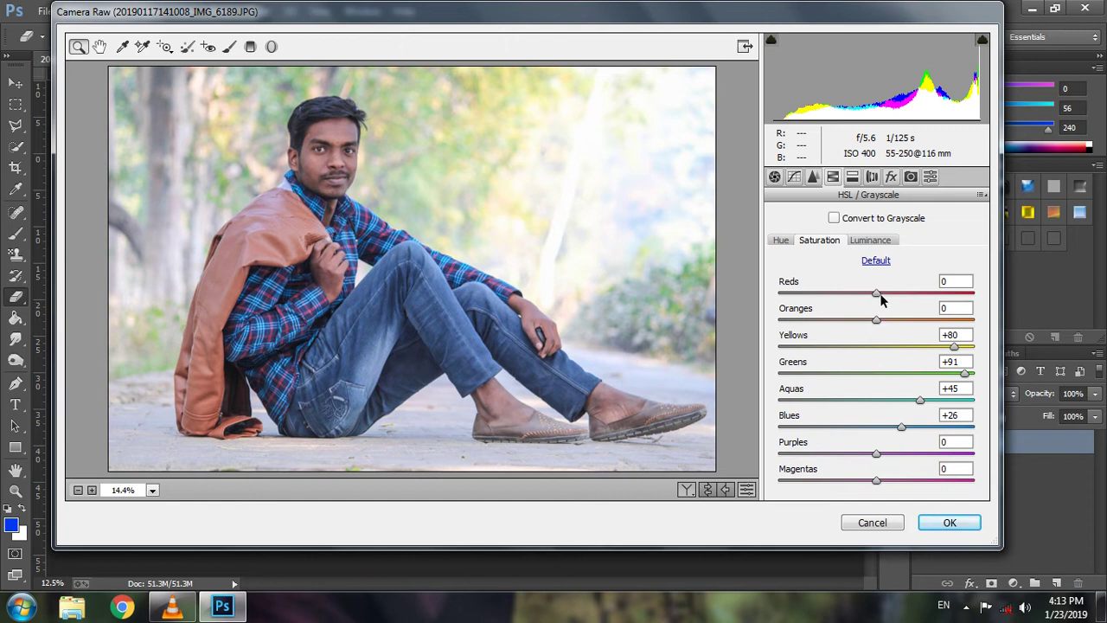
{"action": "left_click", "coordinate": [882, 242]}
{"action": "left_click_drag", "start_coordinate": [876, 293], "coordinate": [889, 293]}
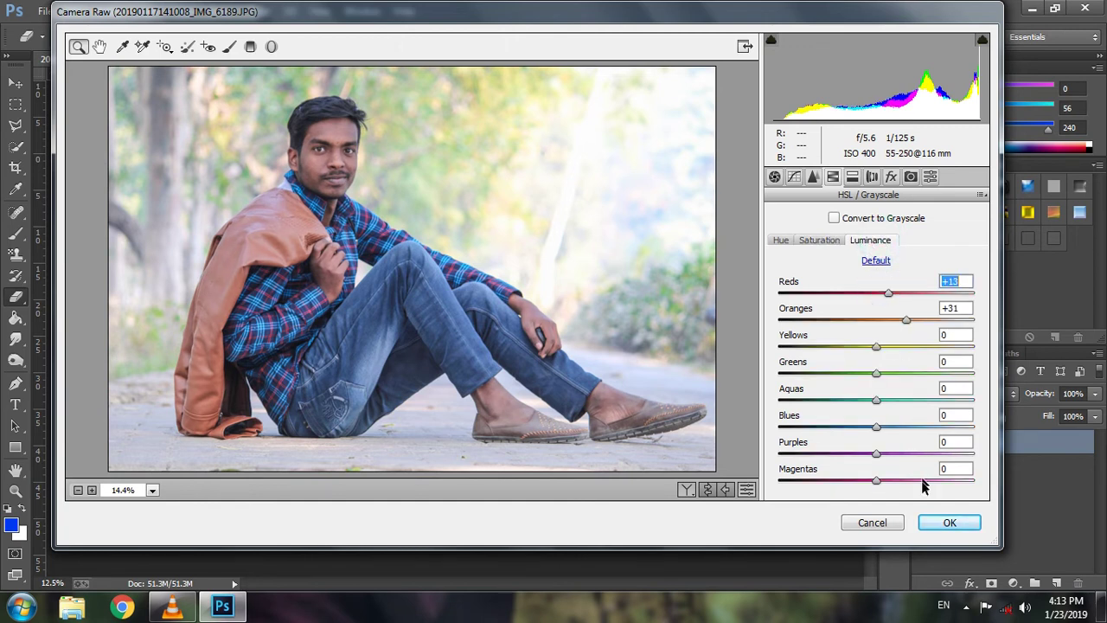
{"action": "left_click", "coordinate": [948, 522]}
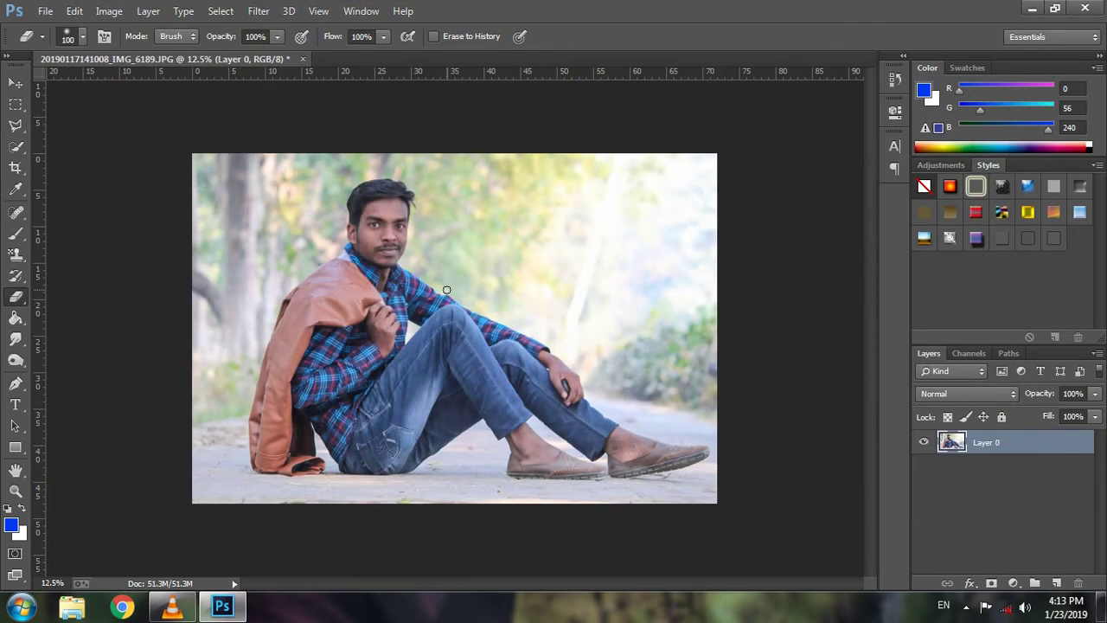
Spot-heal the blemishes between the brows, on the forehead and on the cheeks.
{"action": "scroll", "coordinate": [377, 224], "scroll_direction": "up", "scroll_amount": 4}
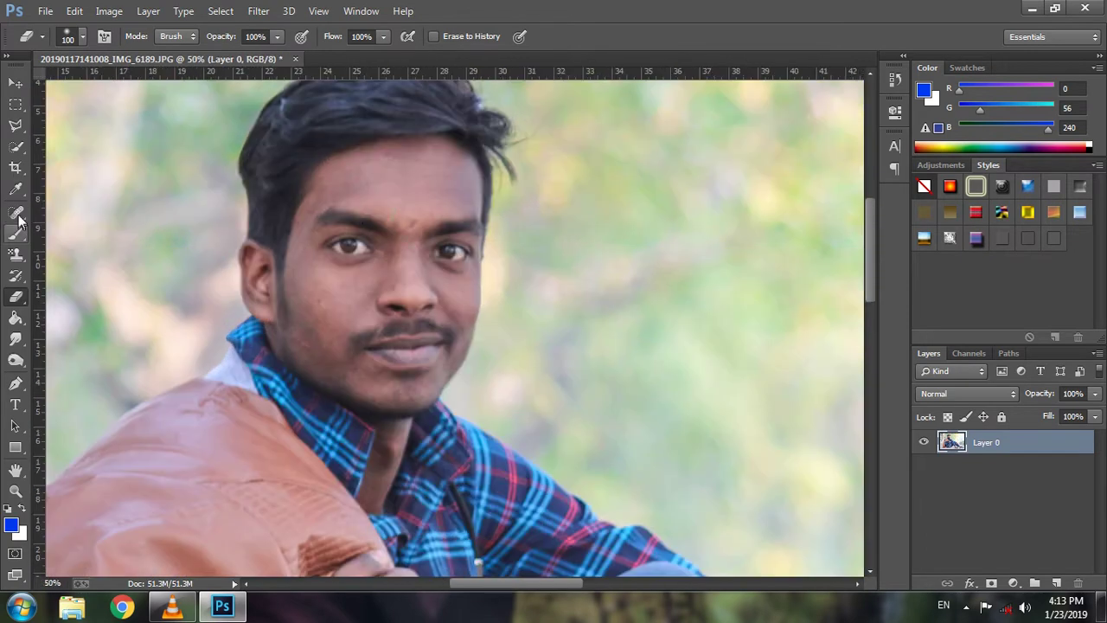
{"action": "key", "text": "j"}
{"action": "left_click", "coordinate": [413, 222]}
{"action": "left_click", "coordinate": [387, 161]}
{"action": "left_click", "coordinate": [418, 165]}
{"action": "left_click", "coordinate": [434, 150]}
{"action": "scroll", "coordinate": [390, 260], "scroll_direction": "down", "scroll_amount": 2}
{"action": "left_click", "coordinate": [389, 263]}
{"action": "left_click", "coordinate": [339, 267]}
{"action": "left_click", "coordinate": [350, 255]}
{"action": "scroll", "coordinate": [389, 186], "scroll_direction": "down", "scroll_amount": 1}
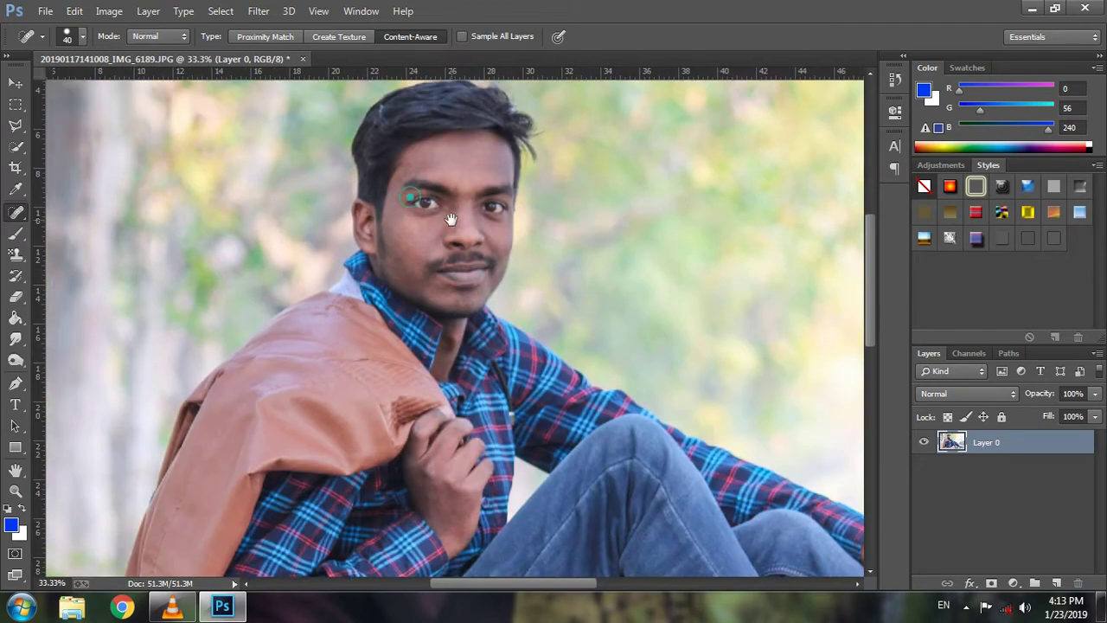
Quick-select the man's head and neck.
{"action": "left_click", "coordinate": [15, 147]}
{"action": "left_click", "coordinate": [97, 36]}
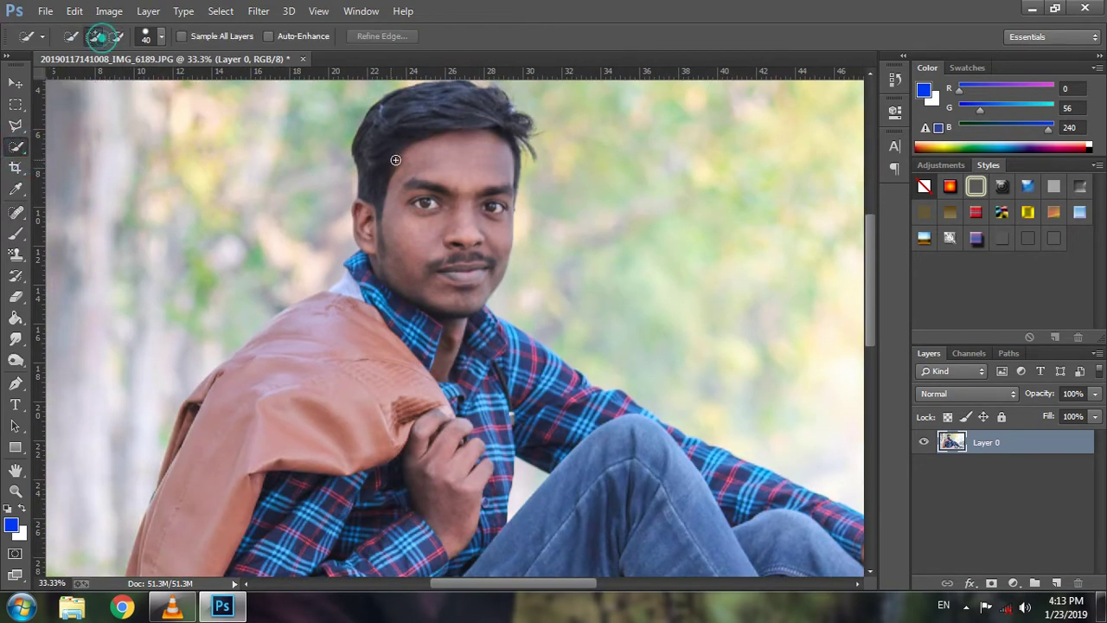
{"action": "left_click", "coordinate": [410, 160]}
Apply Selective Color to the head: Reds Black -35%, Yellows Black -30%.
{"action": "left_click", "coordinate": [109, 11]}
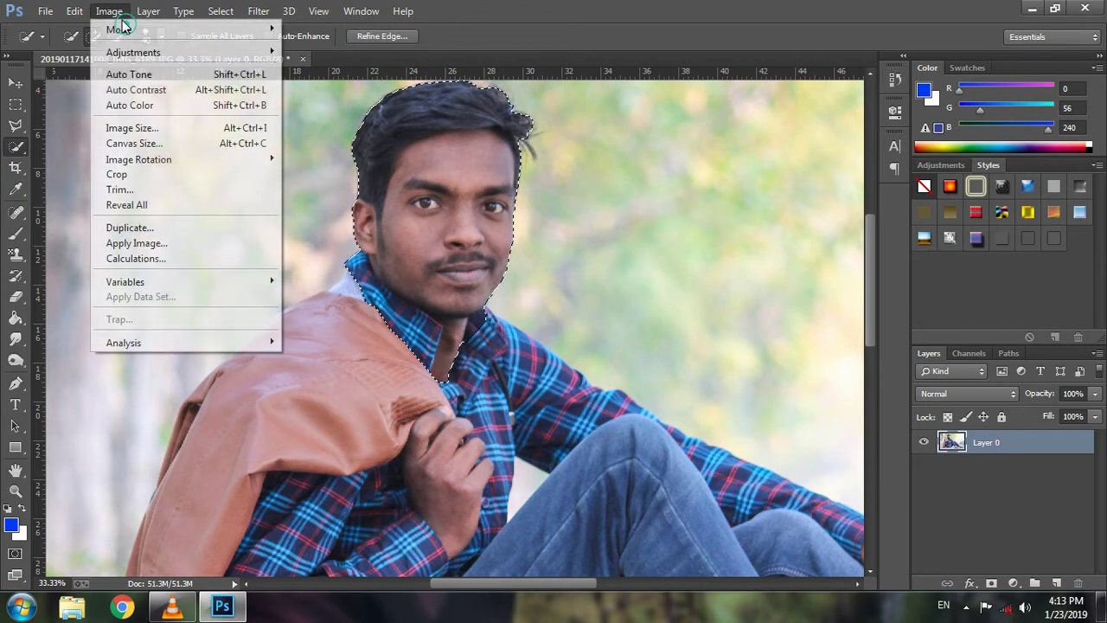
{"action": "left_click", "coordinate": [138, 52]}
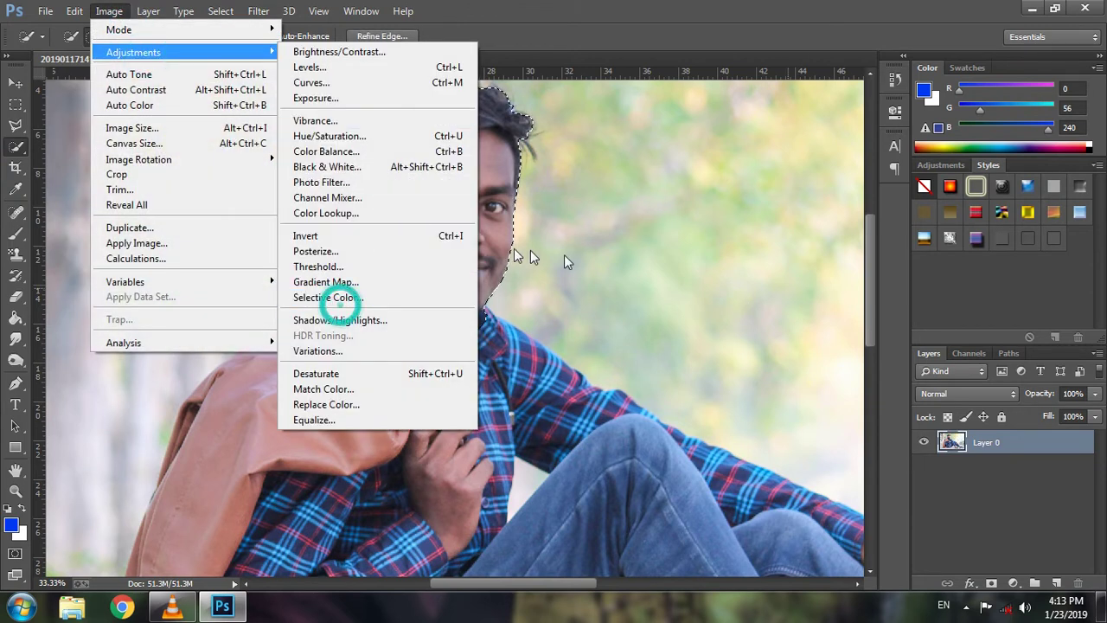
{"action": "left_click", "coordinate": [398, 297]}
{"action": "left_click", "coordinate": [828, 298]}
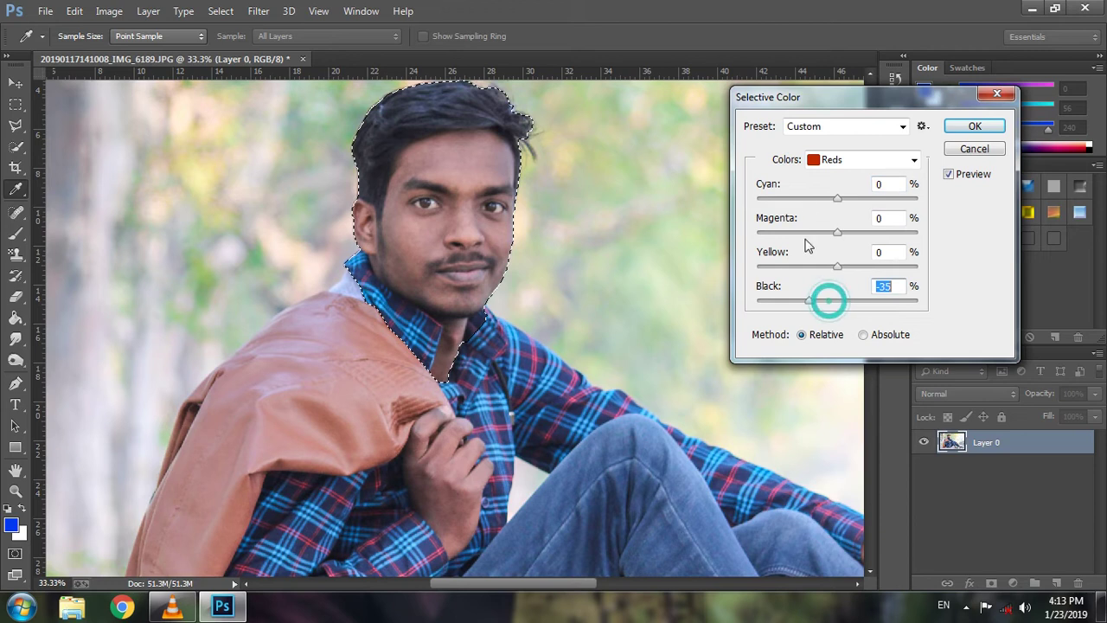
{"action": "left_click", "coordinate": [865, 159]}
{"action": "left_click", "coordinate": [837, 189]}
{"action": "left_click", "coordinate": [830, 301]}
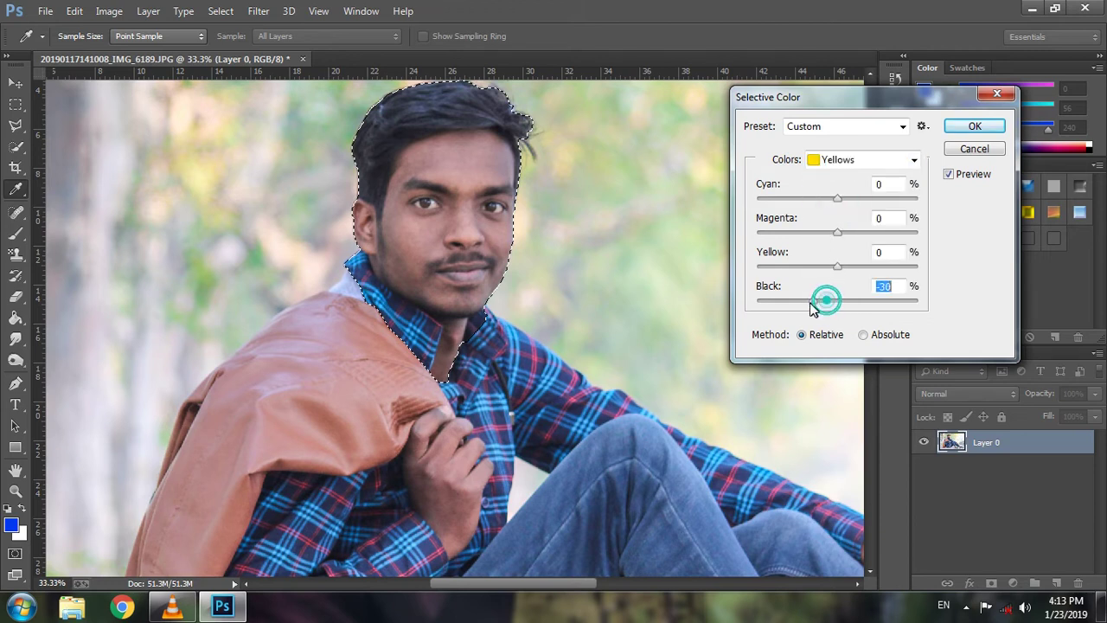
{"action": "left_click", "coordinate": [856, 160]}
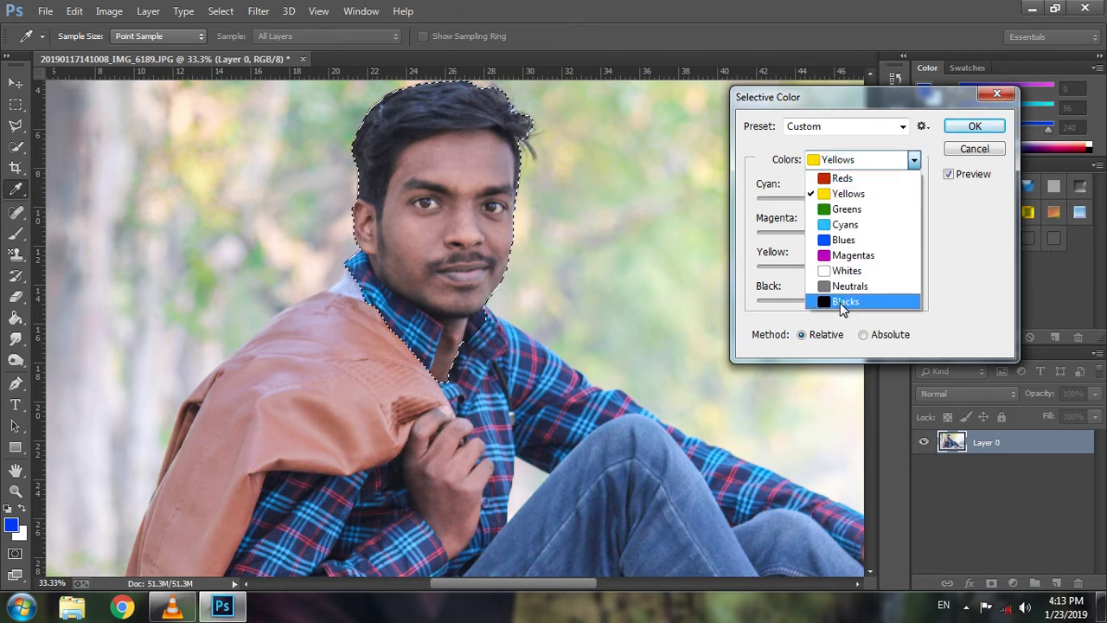
{"action": "left_click", "coordinate": [843, 301]}
{"action": "left_click", "coordinate": [974, 126]}
Clear the head-and-neck selection.
{"action": "key", "text": "w"}
{"action": "right_click", "coordinate": [511, 177]}
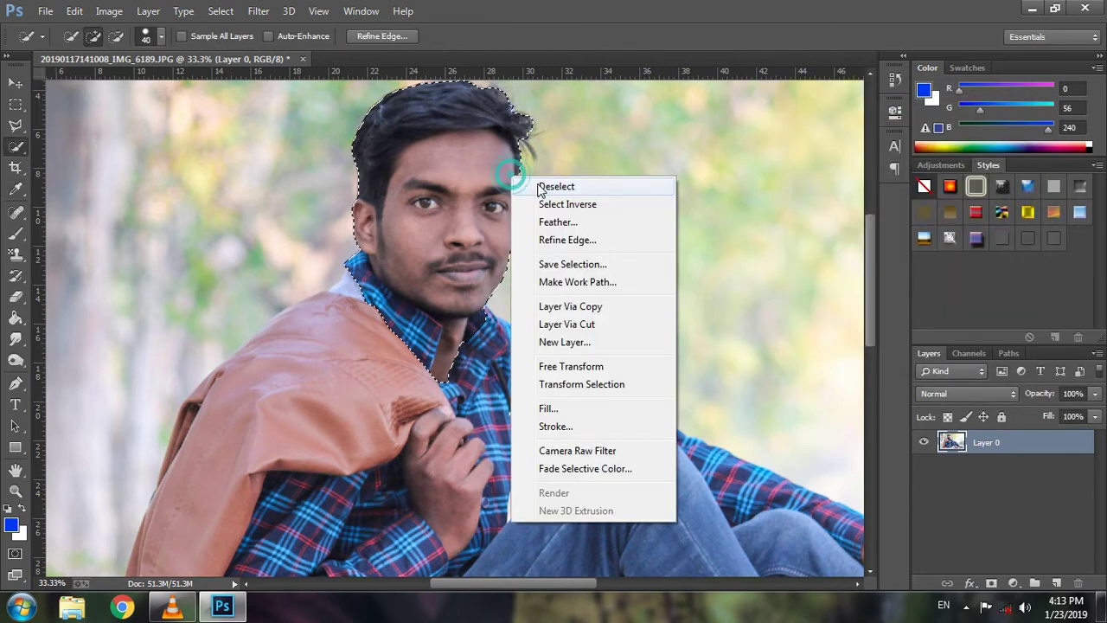
{"action": "left_click", "coordinate": [556, 187]}
Select the hand on the knee and apply Selective Color with Reds Black -45%.
{"action": "scroll", "coordinate": [594, 353], "scroll_direction": "down", "scroll_amount": 5}
{"action": "left_click_drag", "start_coordinate": [605, 320], "coordinate": [593, 257]}
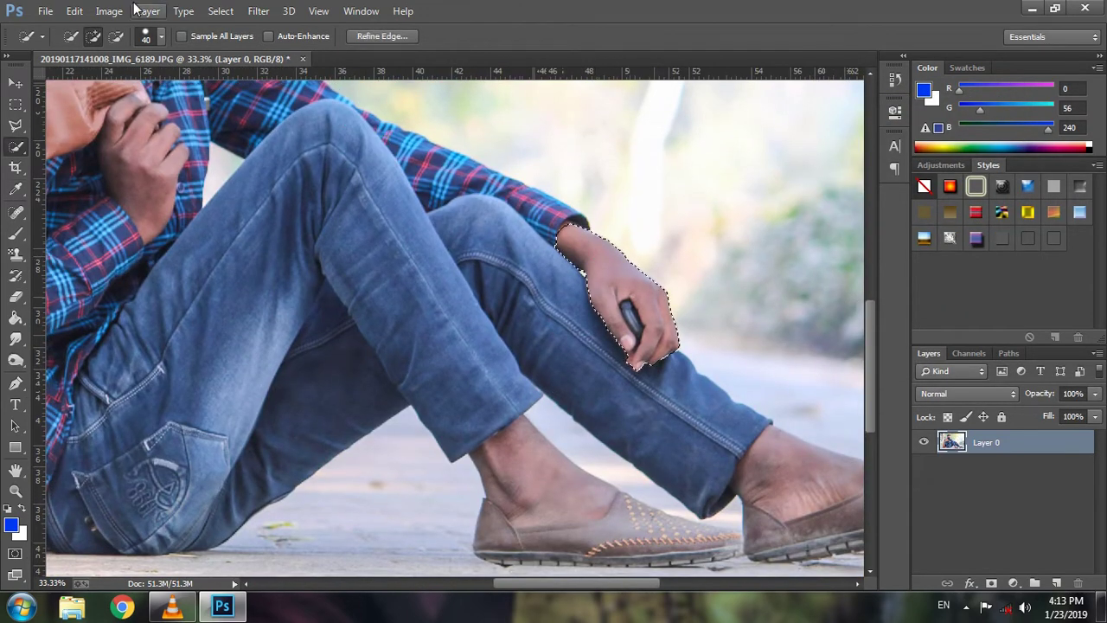
{"action": "left_click", "coordinate": [110, 10]}
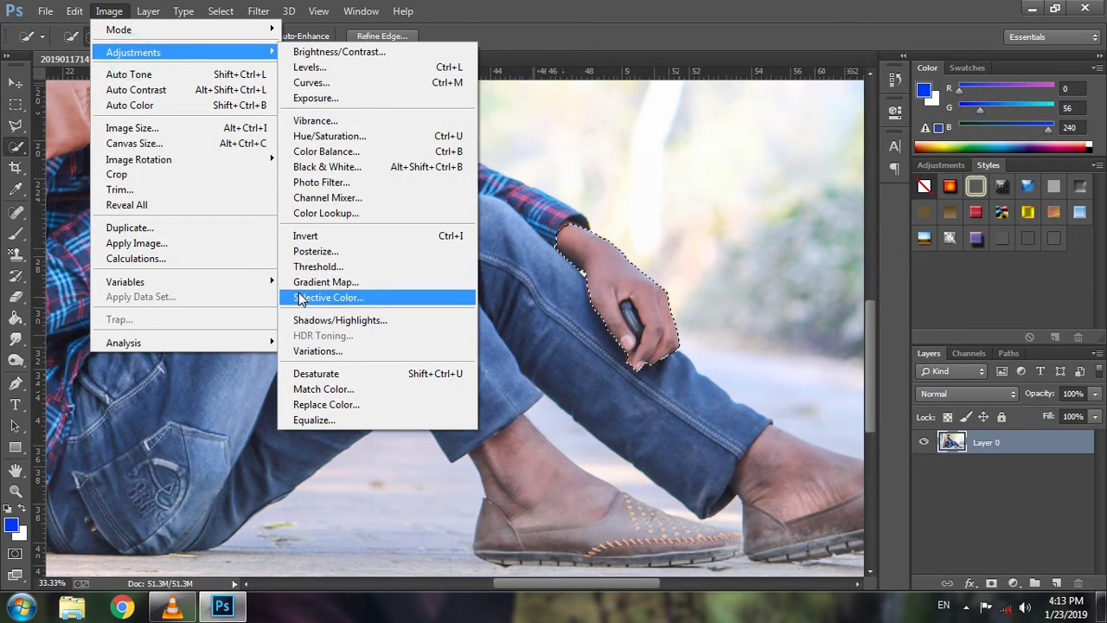
{"action": "left_click", "coordinate": [300, 298]}
{"action": "left_click_drag", "start_coordinate": [822, 302], "coordinate": [800, 302]}
{"action": "left_click", "coordinate": [975, 126]}
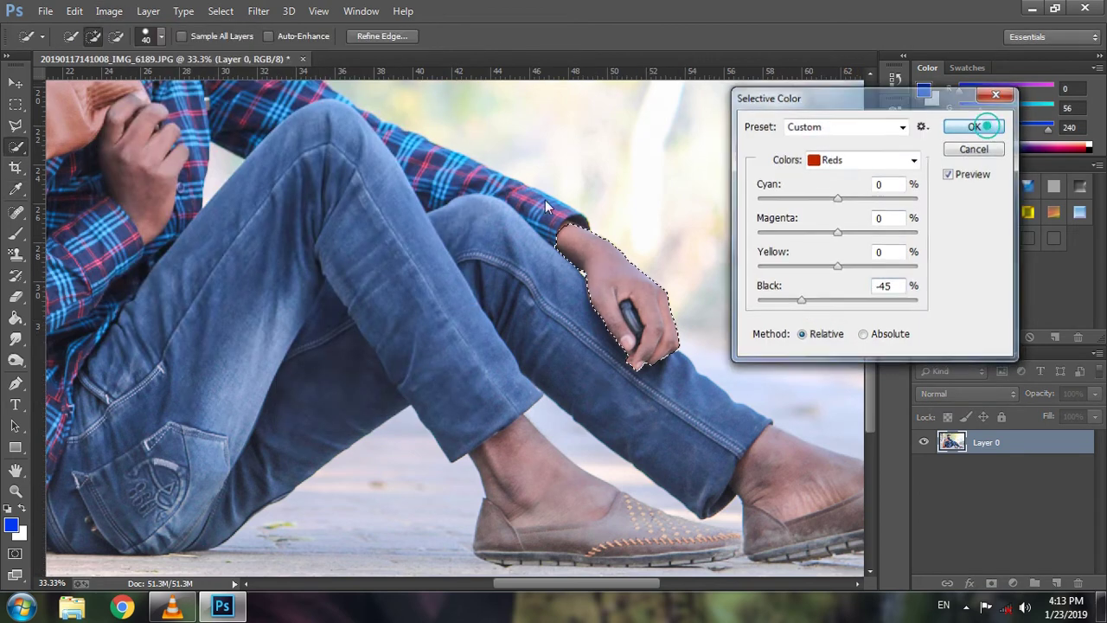
{"action": "key", "text": "ctrl+d"}
Select the feet and shoes and apply Selective Color: Reds Black -70%, Blacks Black +10%.
{"action": "mouse_move", "coordinate": [465, 428]}
{"action": "left_mouse_down"}
{"action": "mouse_move", "coordinate": [415, 275]}
{"action": "mouse_move", "coordinate": [431, 319]}
{"action": "left_mouse_up"}
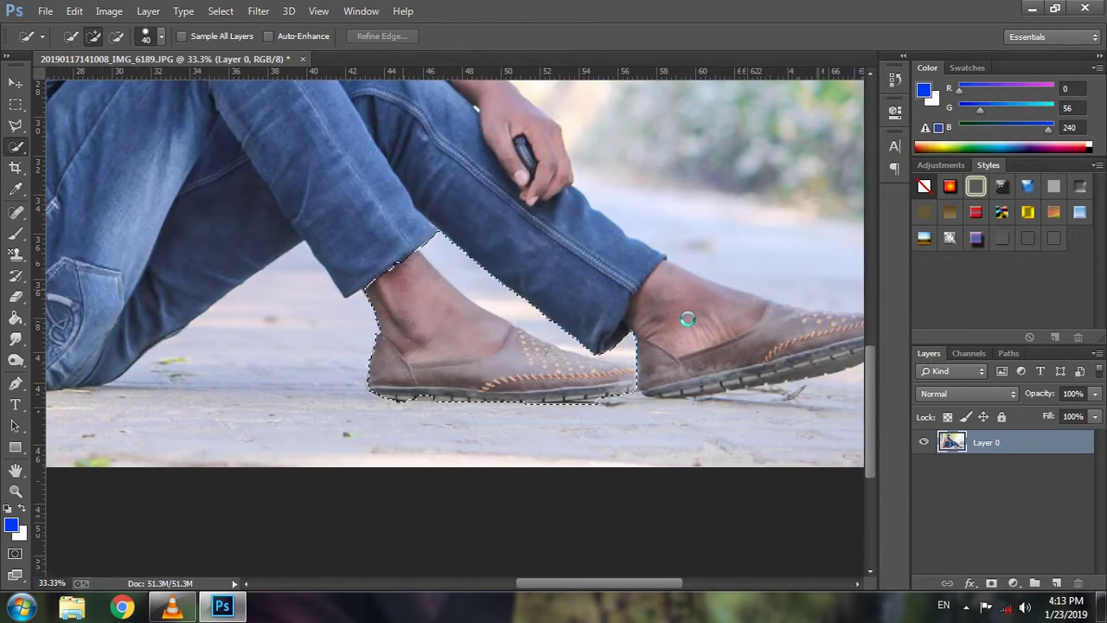
{"action": "left_click_drag", "start_coordinate": [687, 319], "coordinate": [804, 327]}
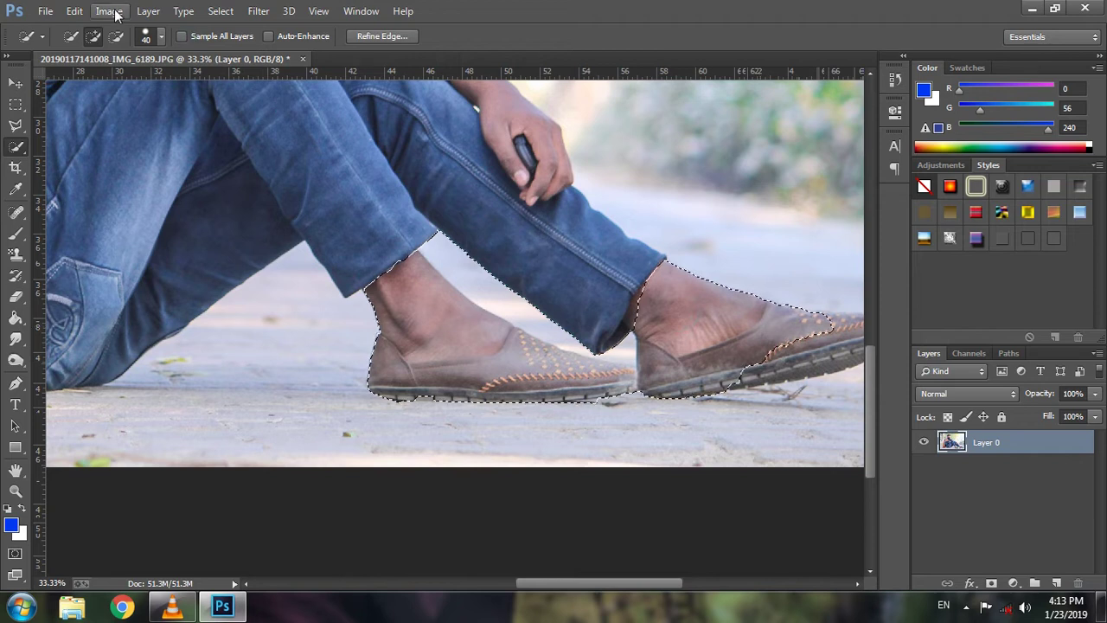
{"action": "left_click", "coordinate": [109, 11]}
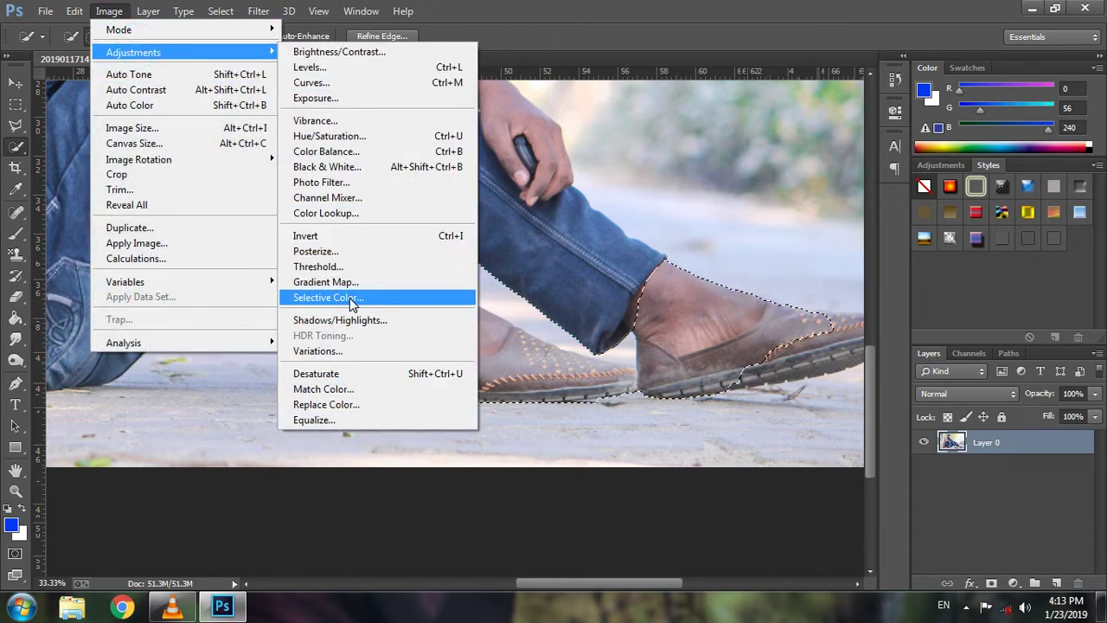
{"action": "left_click", "coordinate": [352, 304]}
{"action": "left_click_drag", "start_coordinate": [807, 300], "coordinate": [781, 300]}
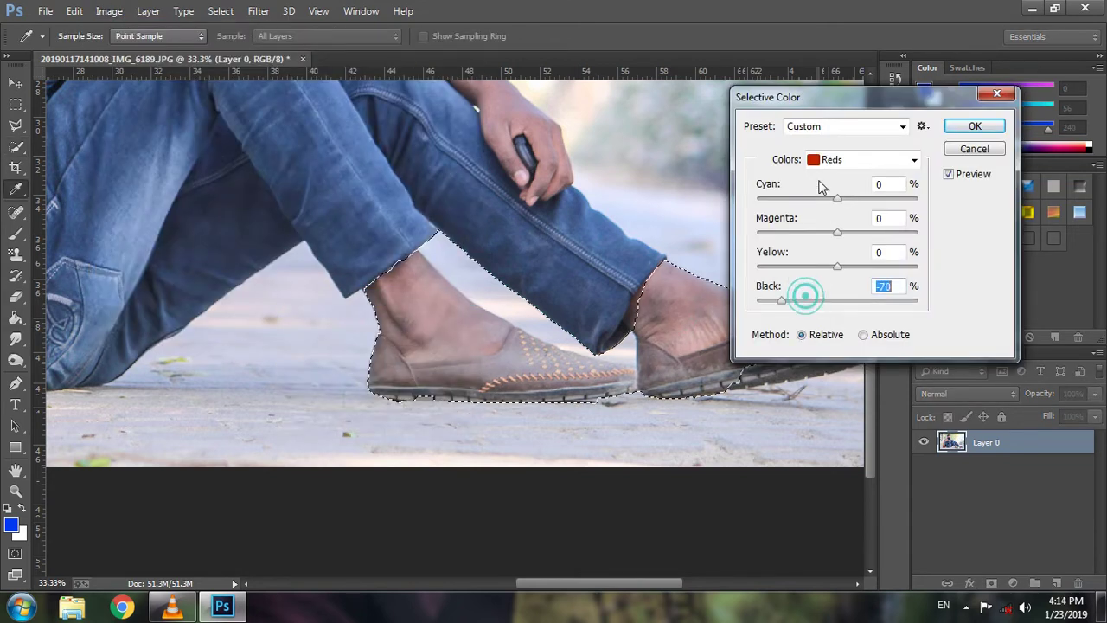
{"action": "left_click", "coordinate": [840, 159]}
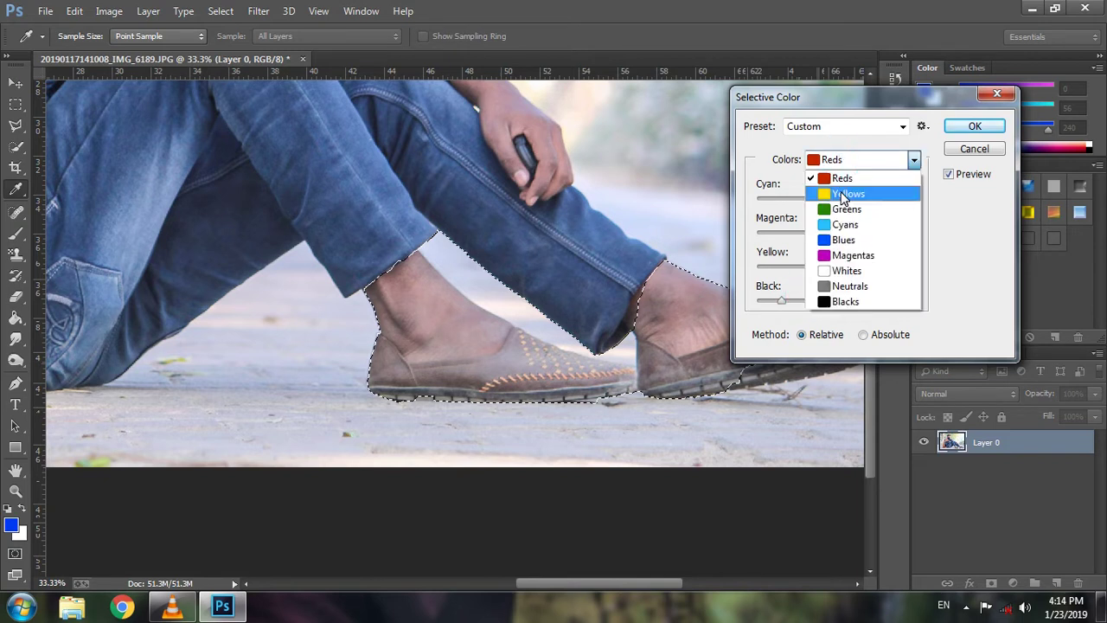
{"action": "left_click", "coordinate": [843, 194]}
{"action": "left_click", "coordinate": [867, 159]}
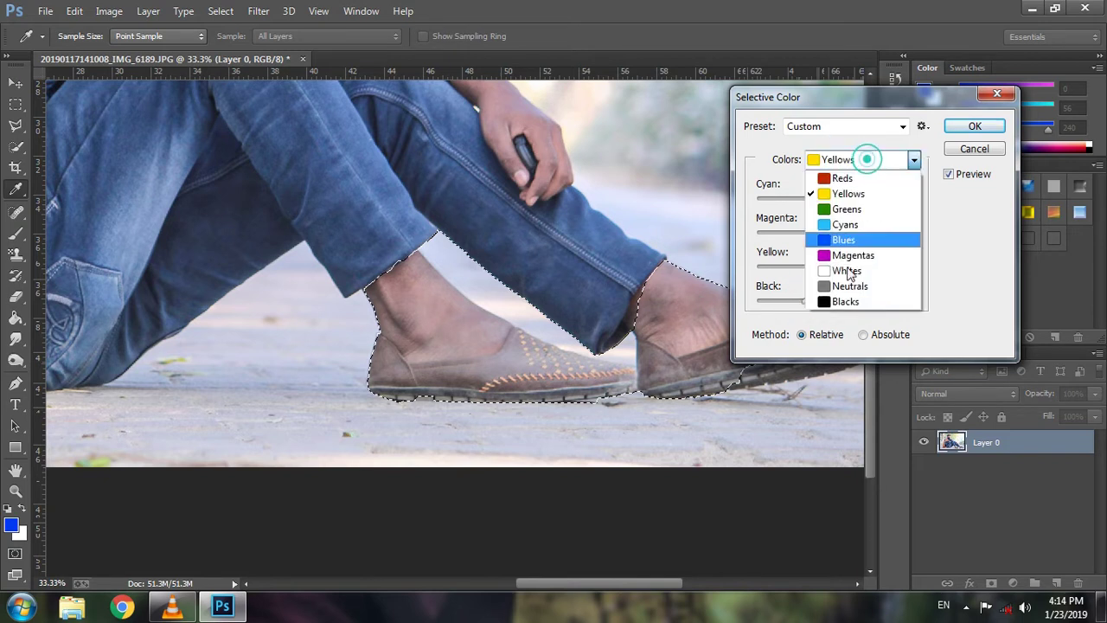
{"action": "left_click", "coordinate": [845, 301]}
{"action": "left_click_drag", "start_coordinate": [837, 300], "coordinate": [845, 300]}
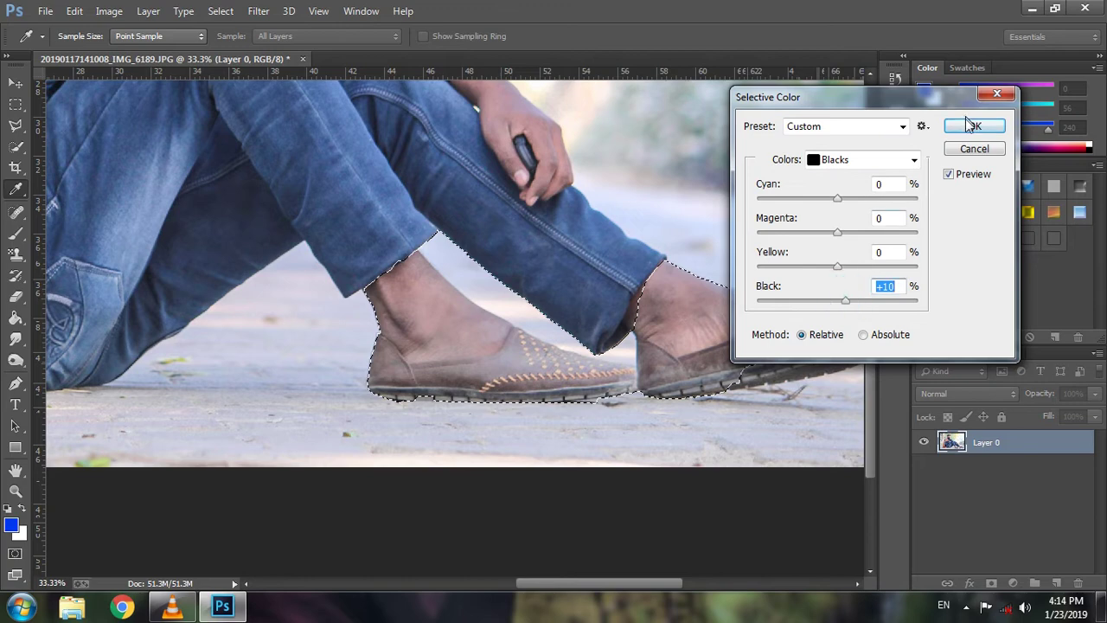
{"action": "left_click", "coordinate": [971, 126]}
{"action": "key", "text": "ctrl+d"}
Zoom out to view the whole photo.
{"action": "key", "text": "ctrl+minus"}
{"action": "key", "text": "ctrl+minus"}
{"action": "key", "text": "ctrl+minus"}
{"action": "key", "text": "ctrl+plus"}
{"action": "key", "text": "ctrl+minus"}
{"action": "key", "text": "ctrl+minus"}
{"action": "key", "text": "ctrl+plus"}
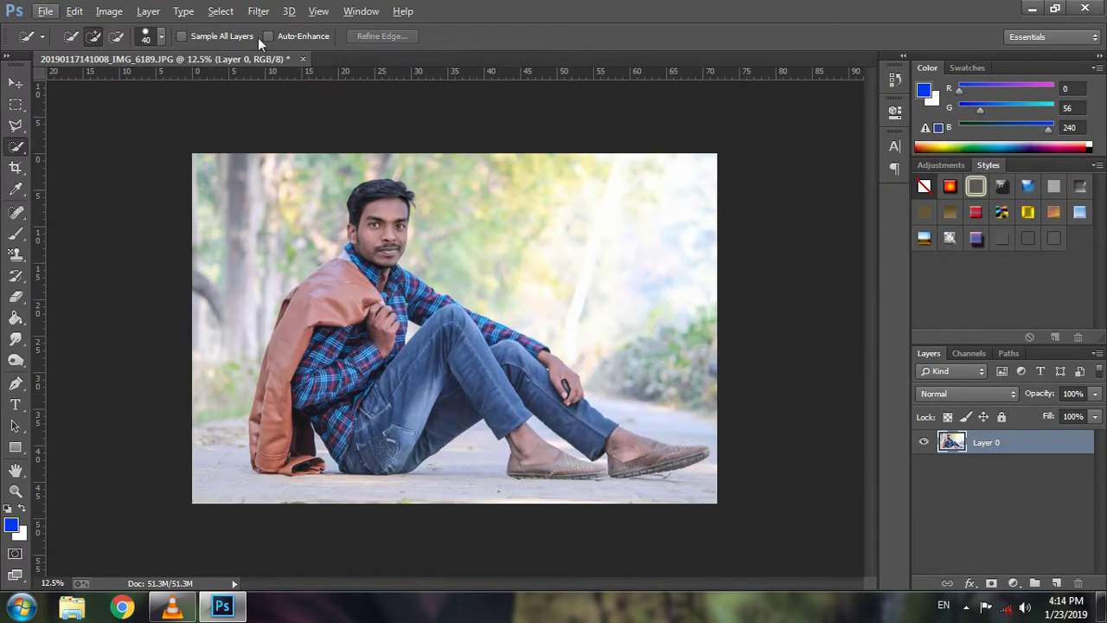
In Color Efex Pro 4, reapply Dark Contrasts with Brightness -35%.
{"action": "left_click", "coordinate": [257, 11]}
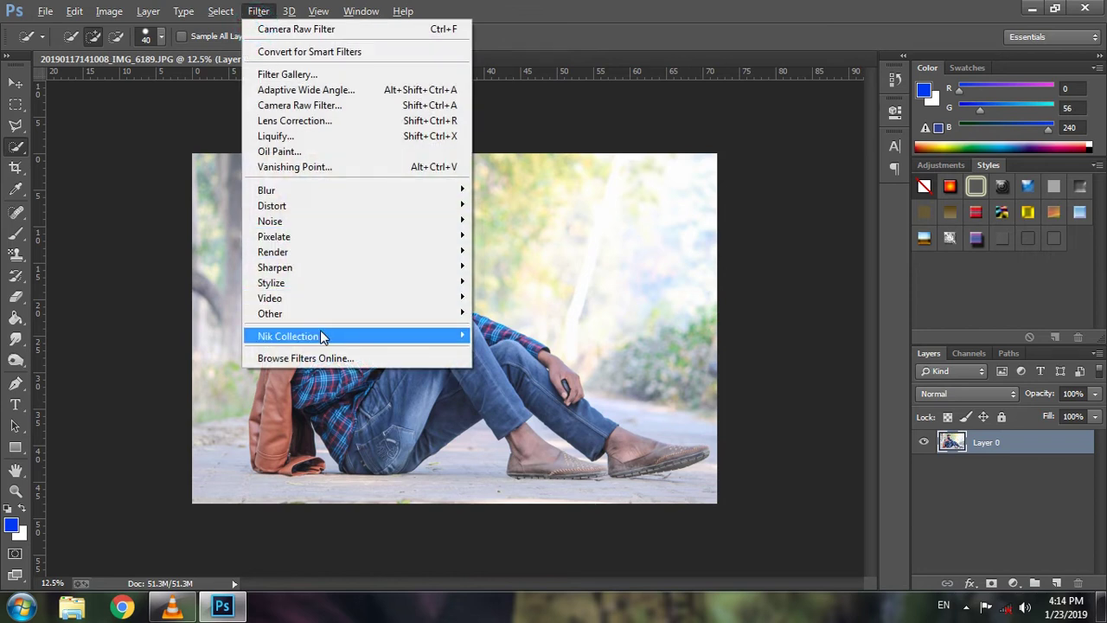
{"action": "mouse_move", "coordinate": [289, 336]}
{"action": "left_click", "coordinate": [512, 351]}
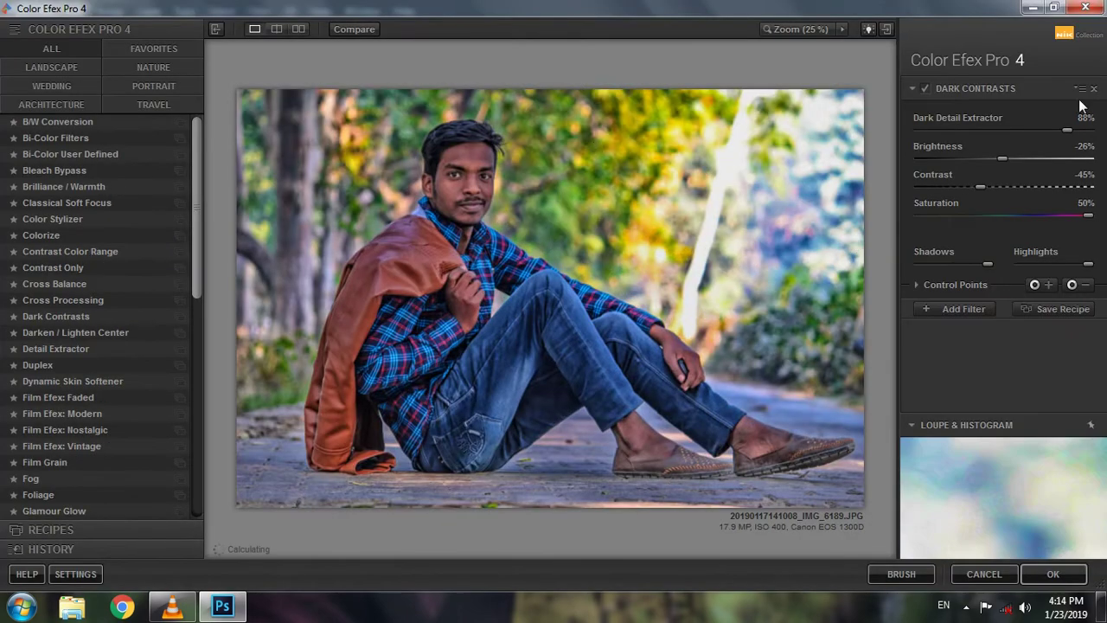
{"action": "left_click", "coordinate": [1093, 88]}
{"action": "left_click", "coordinate": [76, 316]}
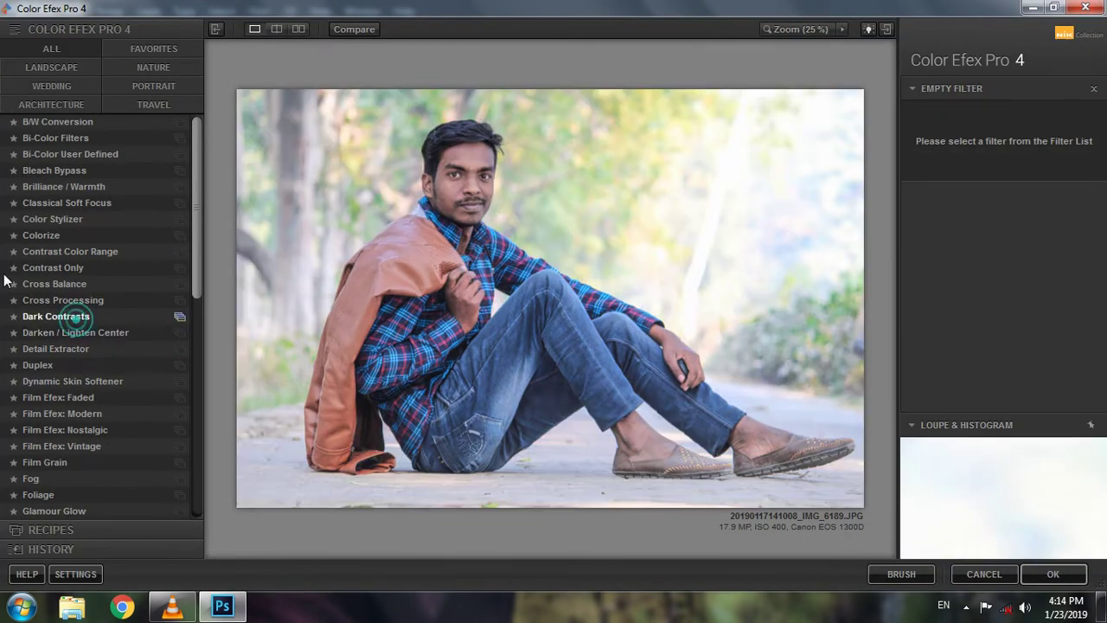
{"action": "left_click", "coordinate": [989, 160]}
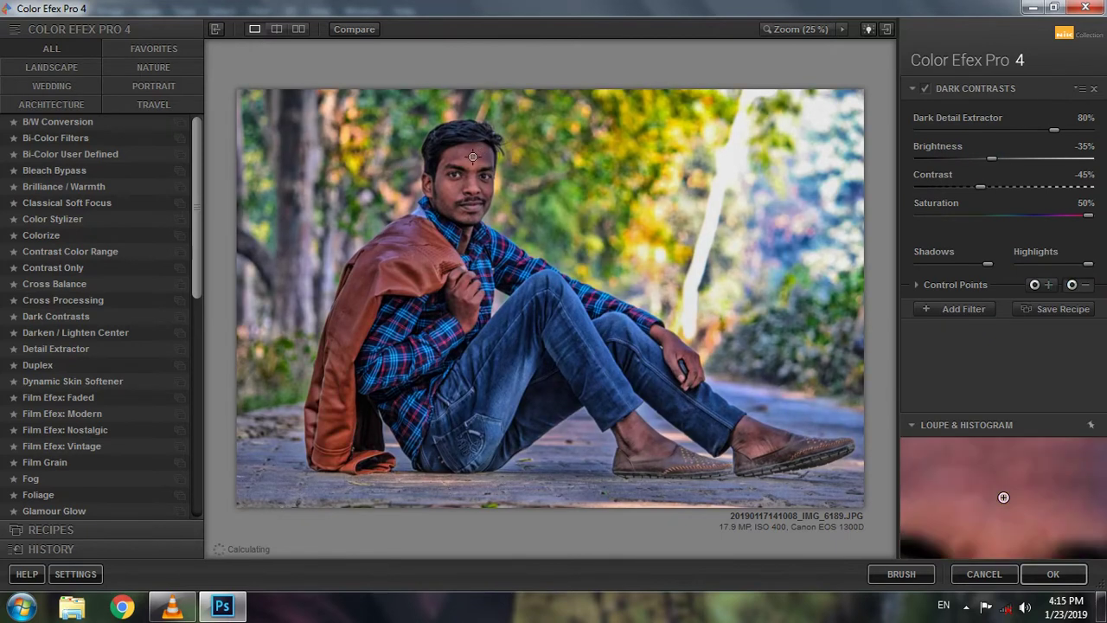
Place Dark Contrasts control points on the face, chest, knee, foot and shoe.
{"action": "left_click", "coordinate": [473, 157]}
{"action": "left_click_drag", "start_coordinate": [473, 156], "coordinate": [449, 196]}
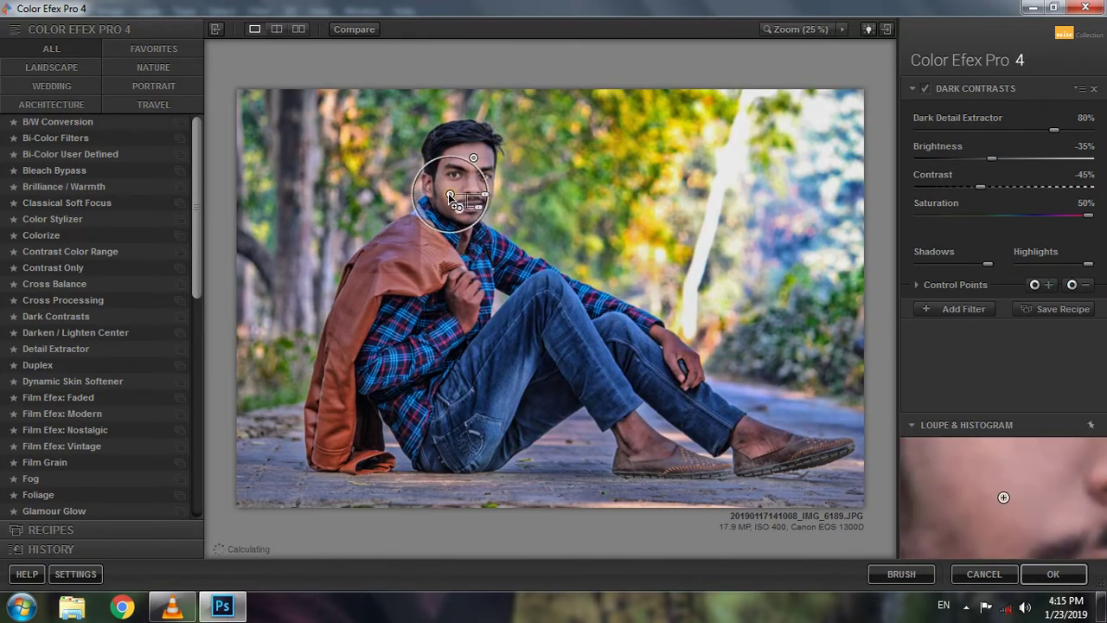
{"action": "left_click", "coordinate": [464, 284]}
{"action": "left_click", "coordinate": [670, 348]}
{"action": "left_click", "coordinate": [751, 438]}
{"action": "left_click", "coordinate": [653, 441]}
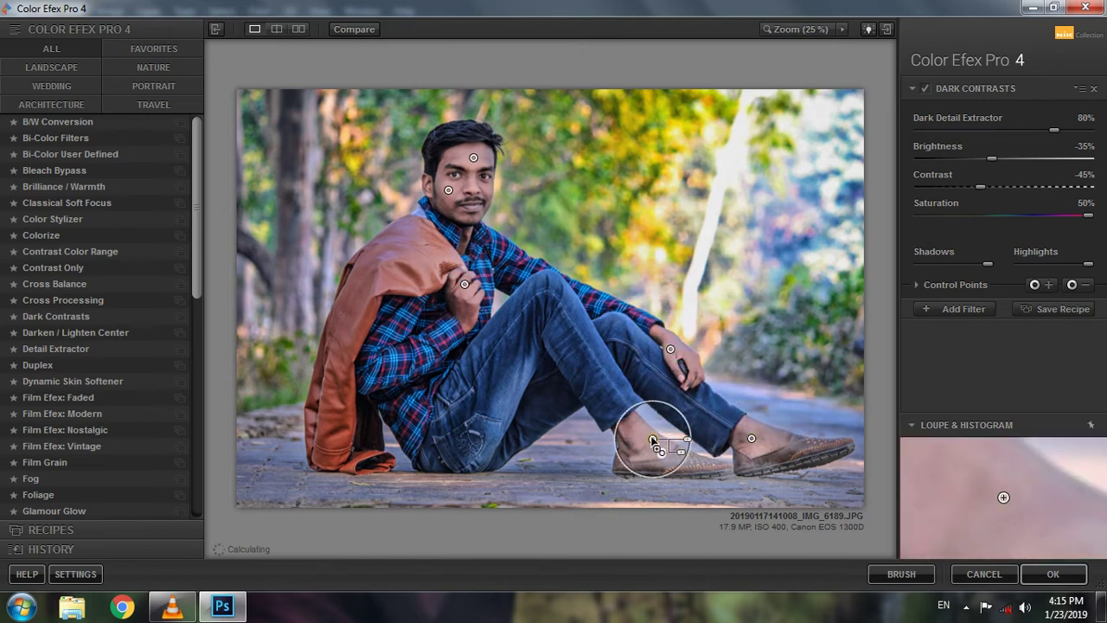
{"action": "left_click", "coordinate": [489, 192]}
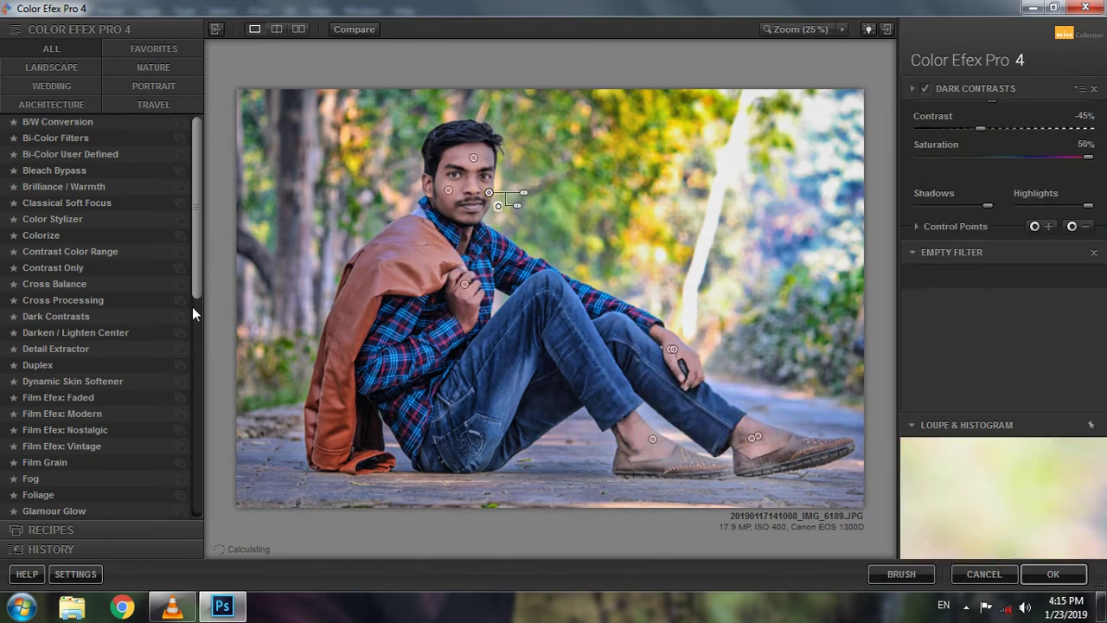
Add a Foliage filter and a Vignette Filter to the stack.
{"action": "scroll", "coordinate": [192, 306], "scroll_direction": "down", "scroll_amount": 5}
{"action": "left_click", "coordinate": [45, 322]}
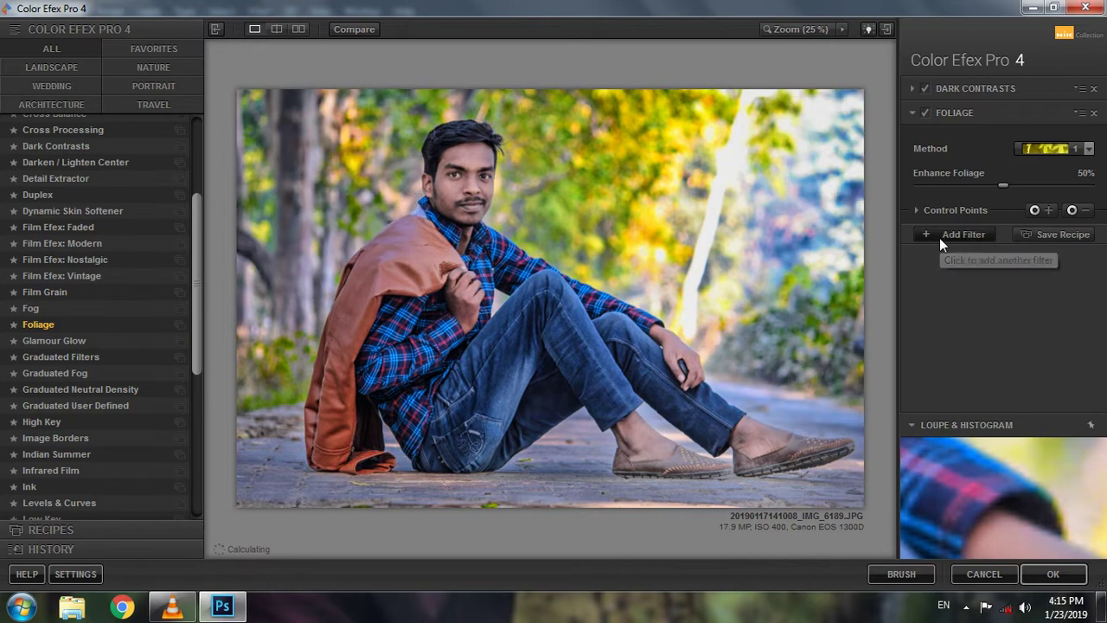
{"action": "left_click", "coordinate": [939, 238]}
{"action": "scroll", "coordinate": [100, 336], "scroll_direction": "down", "scroll_amount": 1}
{"action": "scroll", "coordinate": [100, 335], "scroll_direction": "down", "scroll_amount": 3}
{"action": "scroll", "coordinate": [101, 336], "scroll_direction": "down", "scroll_amount": 1}
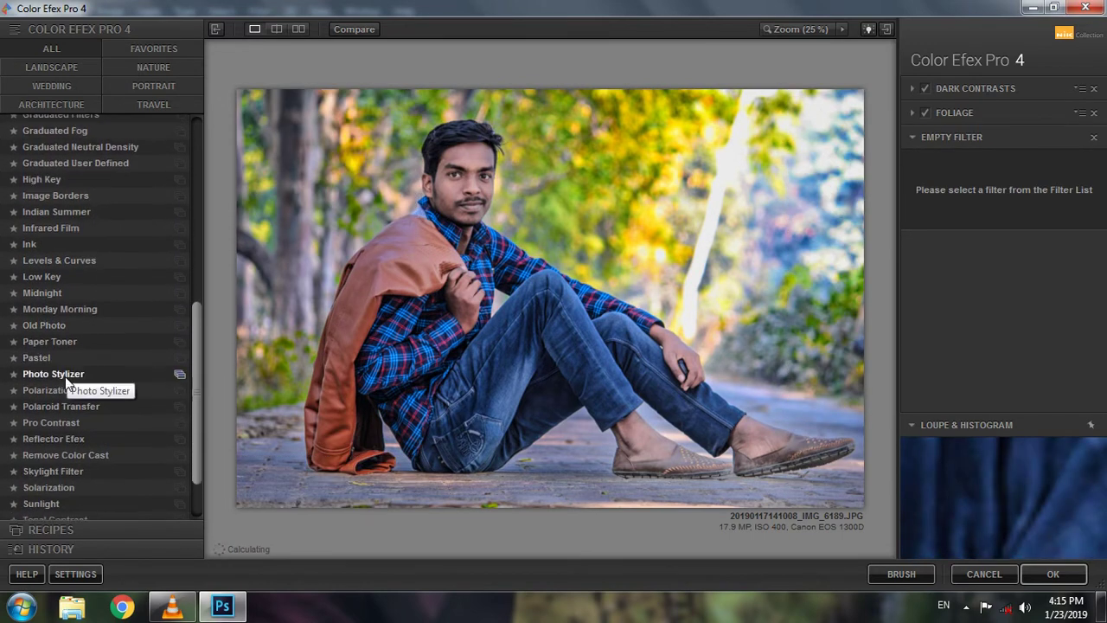
{"action": "left_click", "coordinate": [64, 376]}
{"action": "scroll", "coordinate": [64, 377], "scroll_direction": "down", "scroll_amount": 2}
{"action": "scroll", "coordinate": [64, 377], "scroll_direction": "down", "scroll_amount": 2}
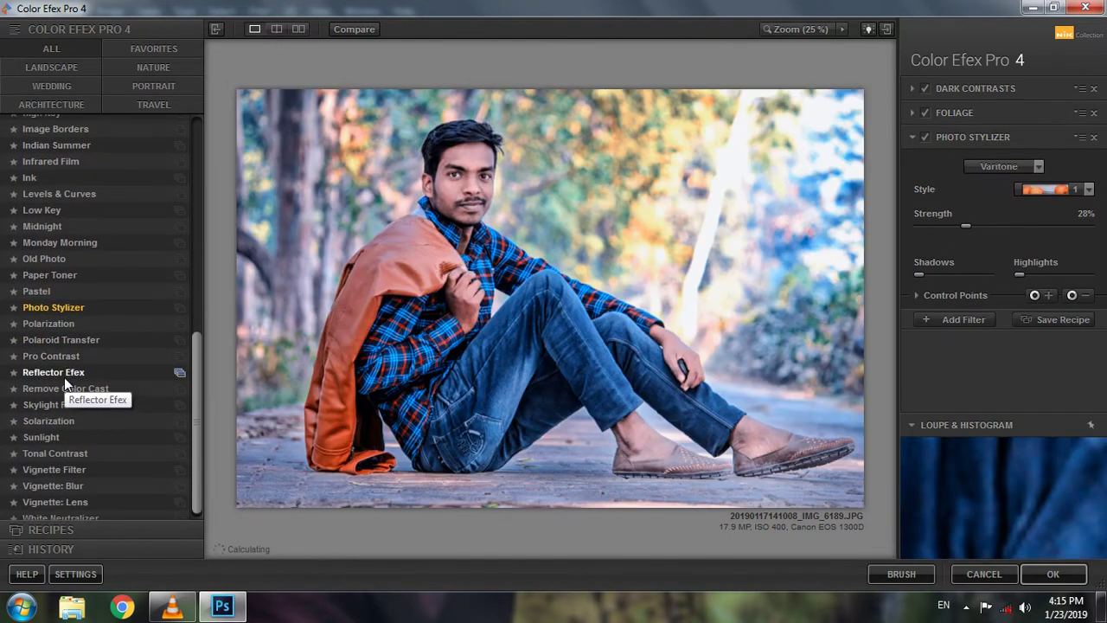
{"action": "left_click", "coordinate": [54, 463]}
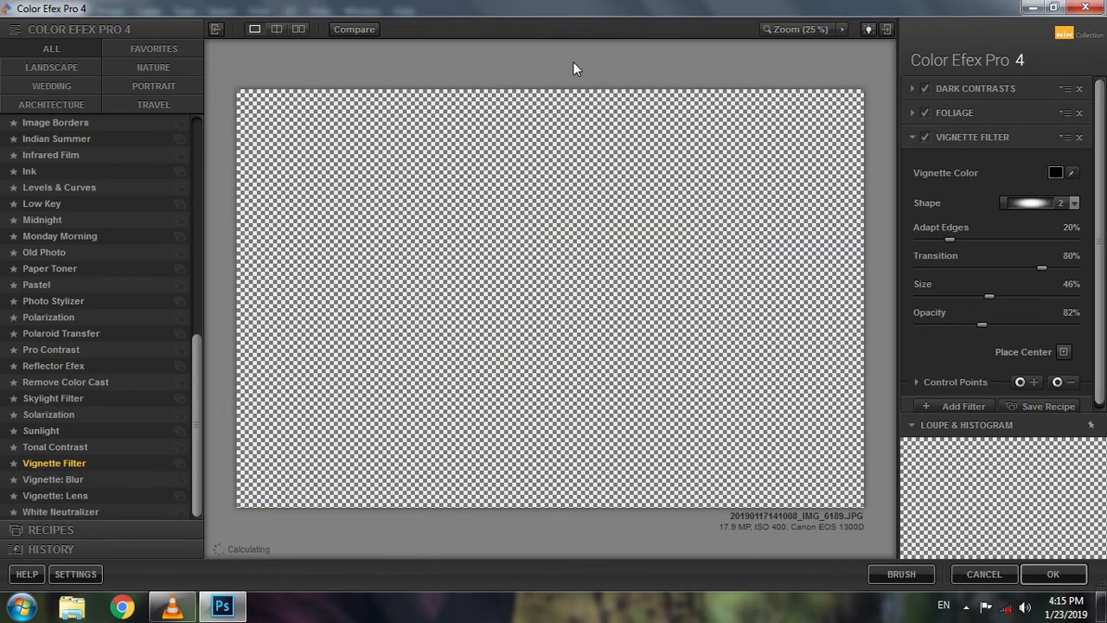
Set the Vignette Filter to 9% size and 30% opacity, then add an empty filter slot.
{"action": "double_click", "coordinate": [569, 8]}
{"action": "scroll", "coordinate": [817, 285], "scroll_direction": "down", "scroll_amount": 3}
{"action": "left_click", "coordinate": [818, 261]}
{"action": "left_click", "coordinate": [810, 233]}
{"action": "left_click", "coordinate": [840, 260]}
{"action": "left_click", "coordinate": [824, 234]}
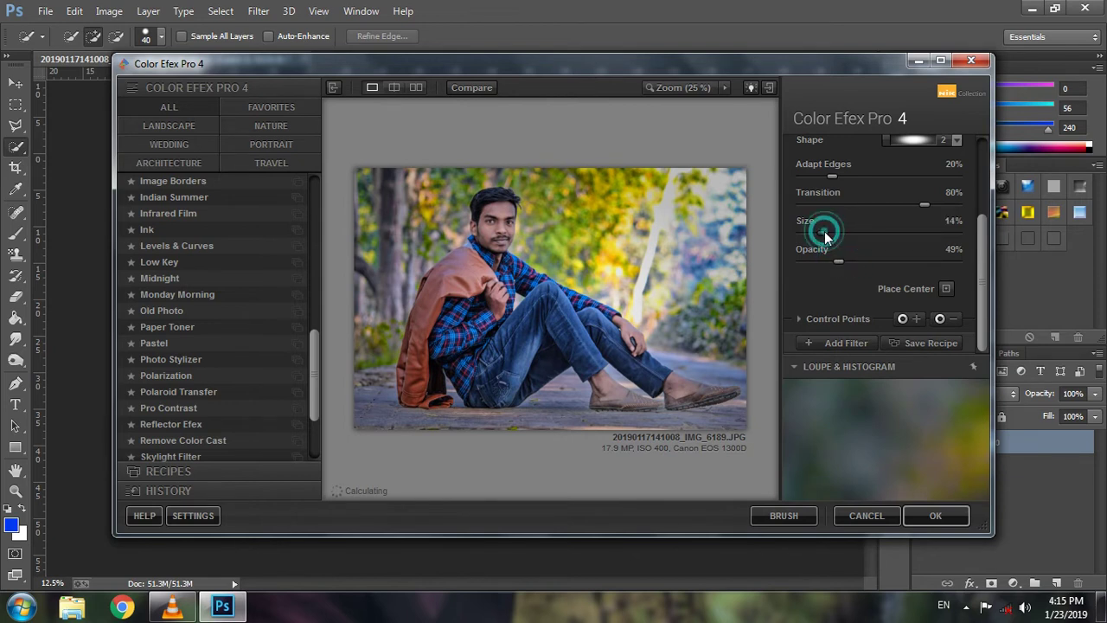
{"action": "left_click_drag", "start_coordinate": [600, 66], "coordinate": [536, 77]}
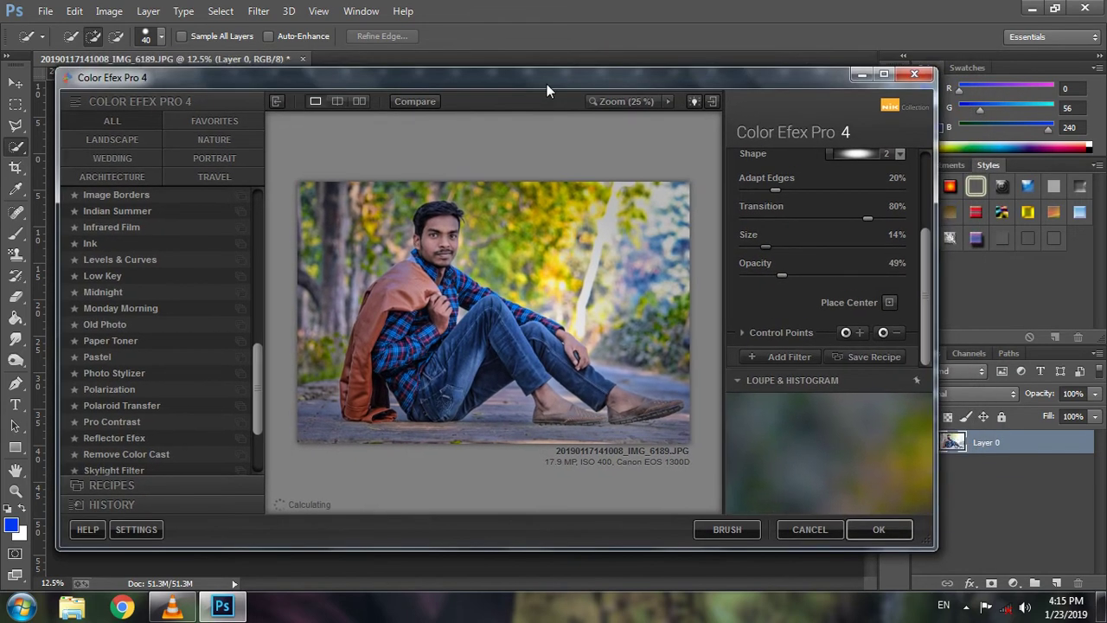
{"action": "left_click", "coordinate": [769, 245]}
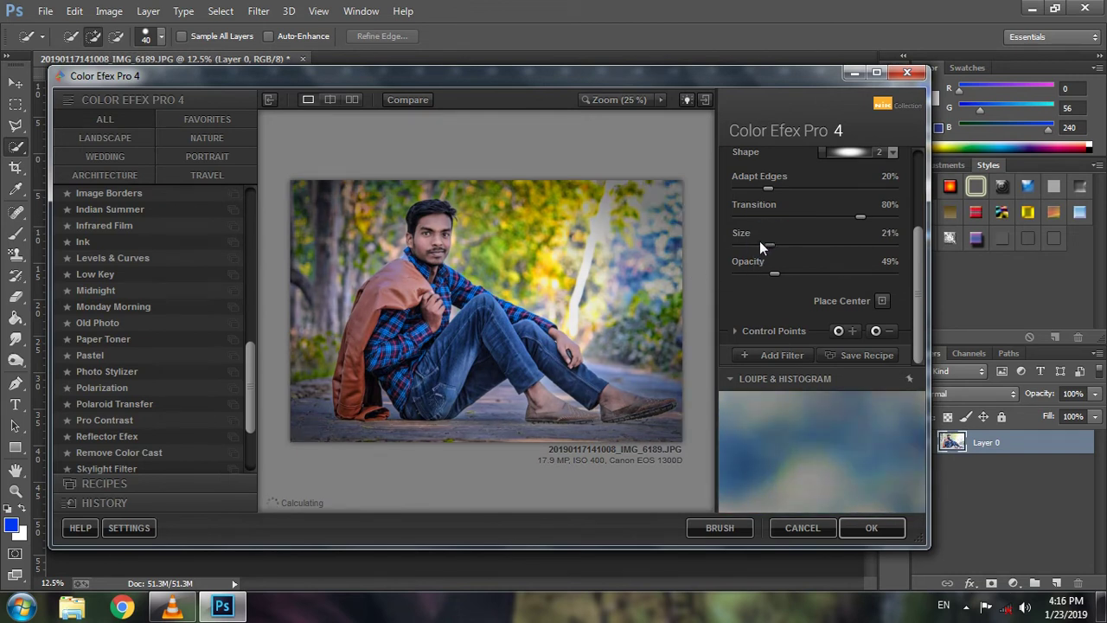
{"action": "left_click", "coordinate": [761, 244]}
{"action": "left_click", "coordinate": [761, 271]}
{"action": "left_click", "coordinate": [779, 354]}
Add an Indian Summer filter (Enhance Foliage method) and apply the Color Efex stack to the photo.
{"action": "scroll", "coordinate": [198, 350], "scroll_direction": "up", "scroll_amount": 5}
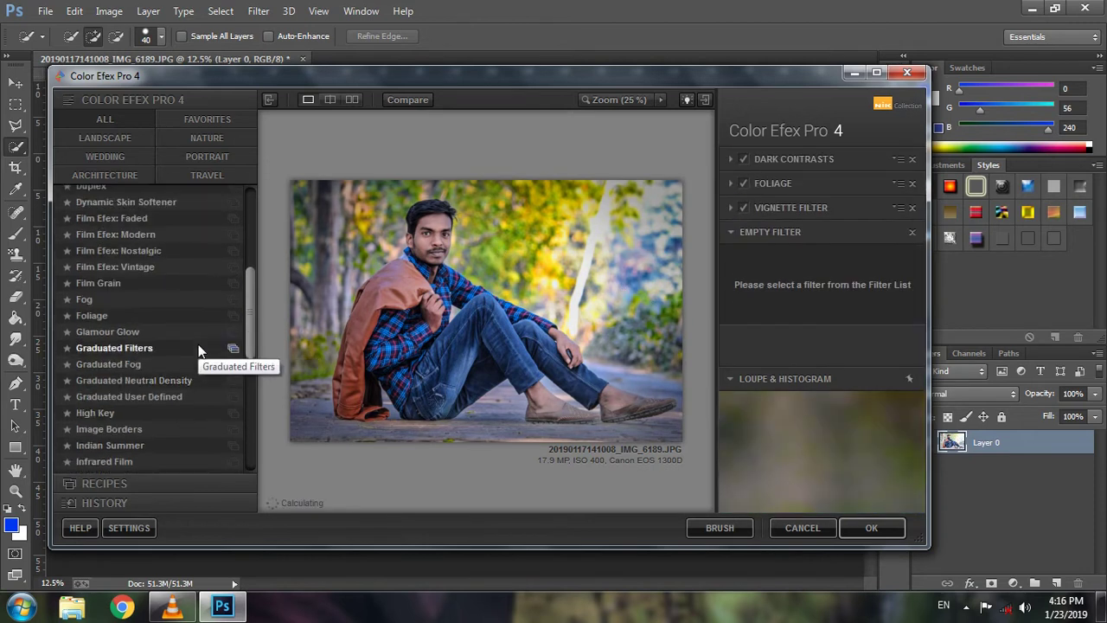
{"action": "scroll", "coordinate": [208, 346], "scroll_direction": "up", "scroll_amount": 5}
{"action": "scroll", "coordinate": [221, 346], "scroll_direction": "up", "scroll_amount": 1}
{"action": "scroll", "coordinate": [121, 380], "scroll_direction": "down", "scroll_amount": 2}
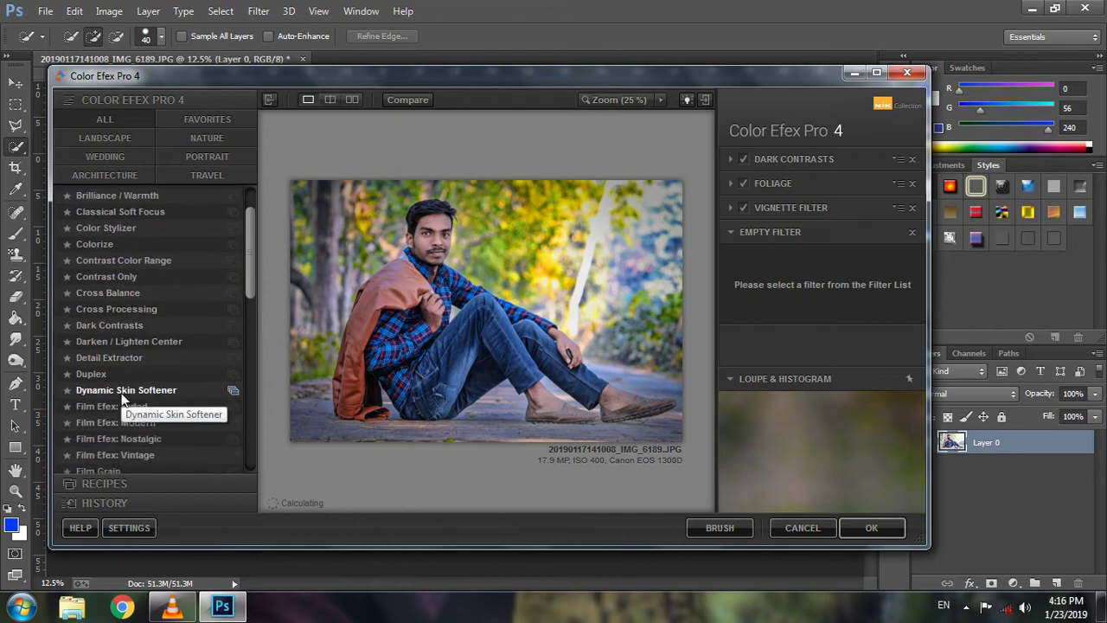
{"action": "scroll", "coordinate": [121, 396], "scroll_direction": "down", "scroll_amount": 2}
{"action": "scroll", "coordinate": [102, 420], "scroll_direction": "down", "scroll_amount": 2}
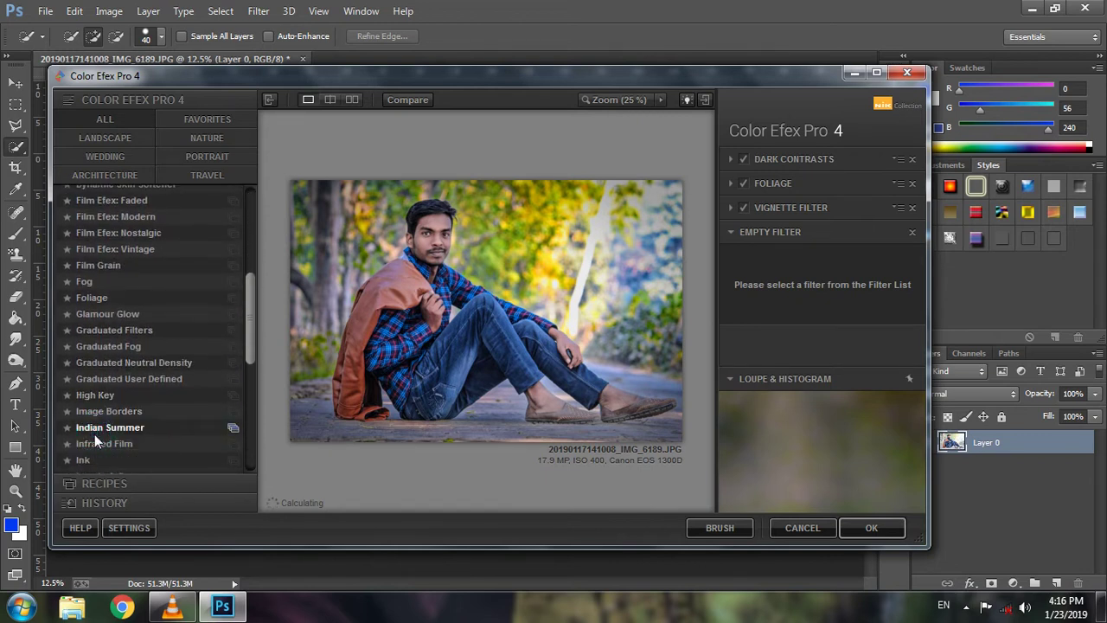
{"action": "left_click", "coordinate": [94, 432]}
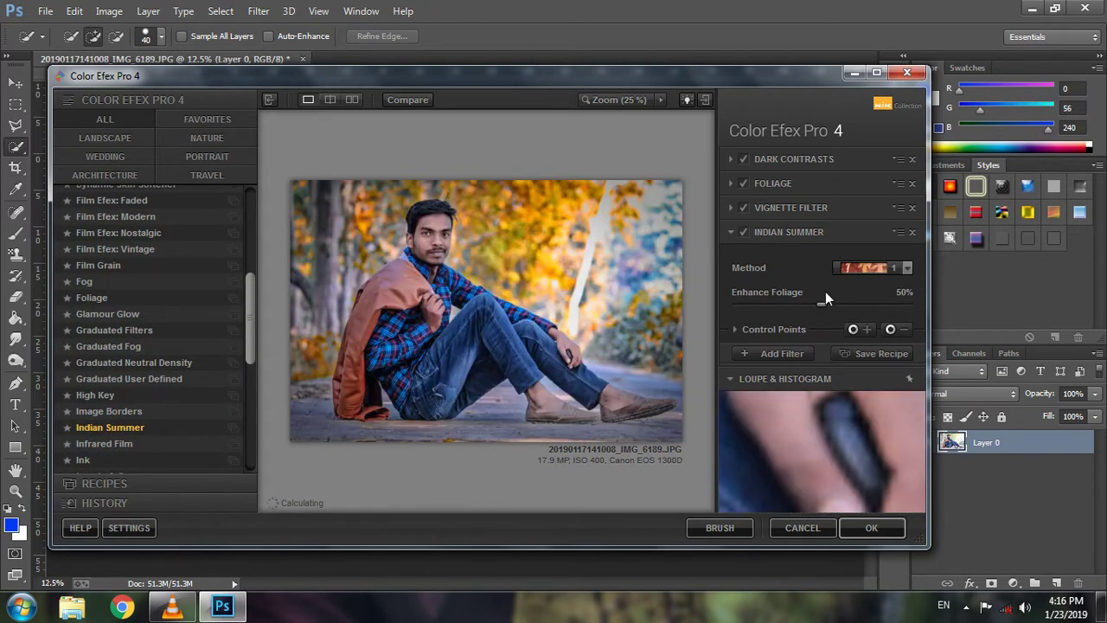
{"action": "left_click", "coordinate": [862, 271]}
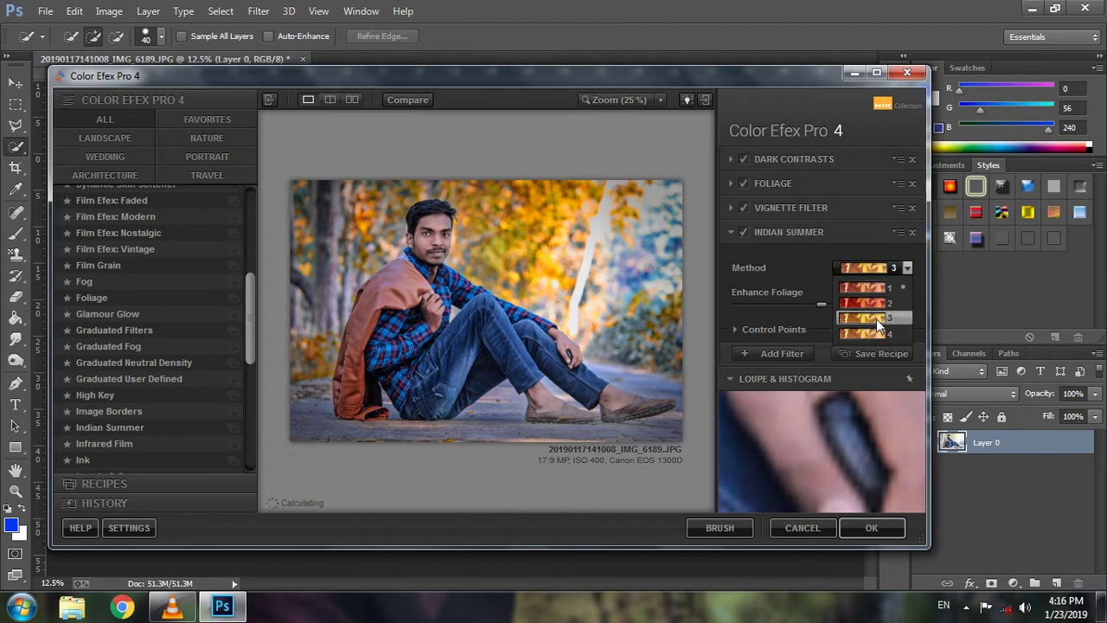
{"action": "left_click", "coordinate": [816, 276]}
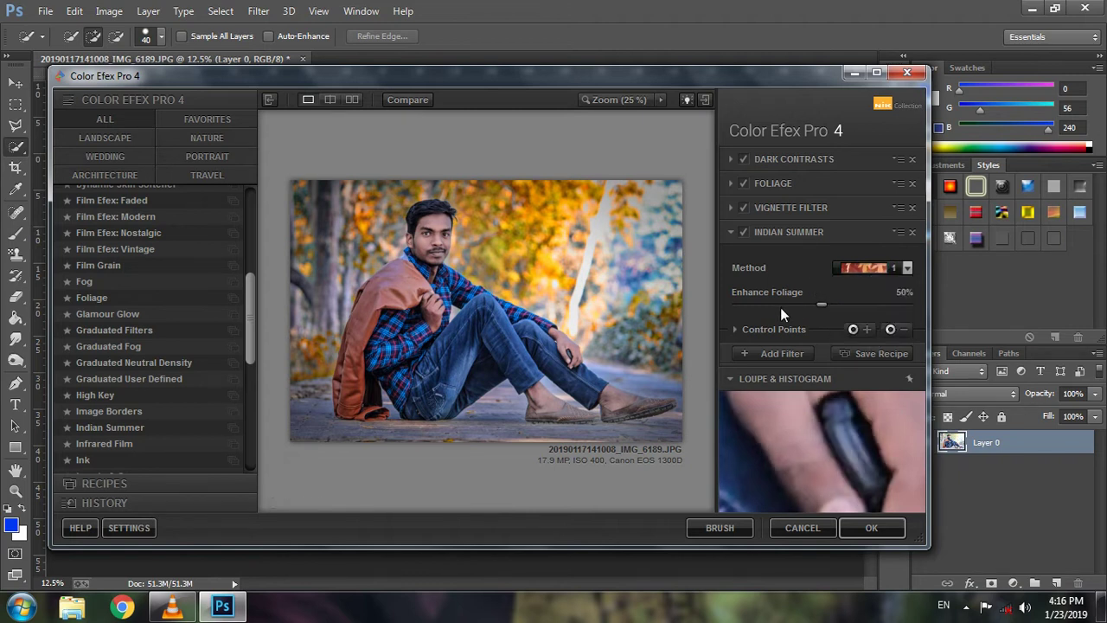
{"action": "left_click", "coordinate": [754, 353]}
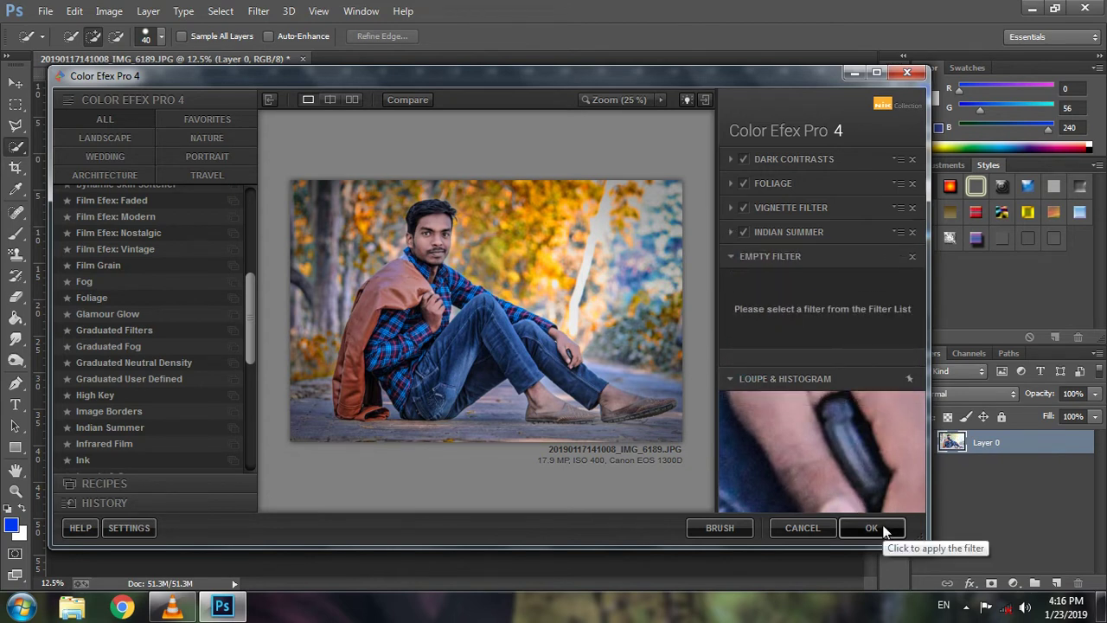
{"action": "left_click", "coordinate": [874, 528]}
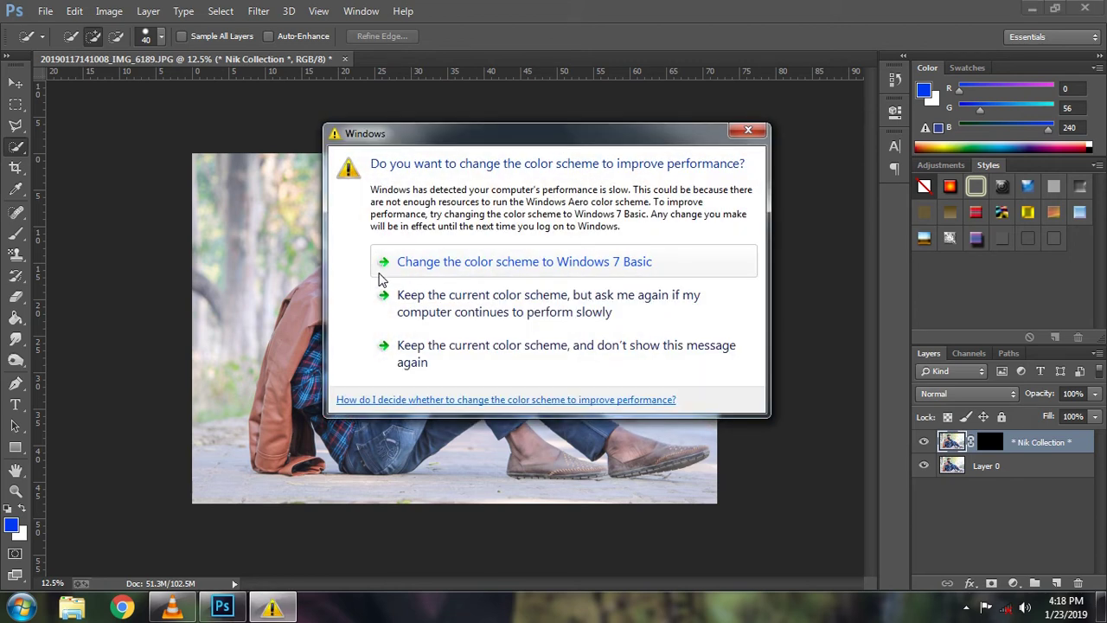
Dismiss the Windows colour-scheme prompt so the Nik Collection layer is created.
{"action": "left_click", "coordinate": [739, 130]}
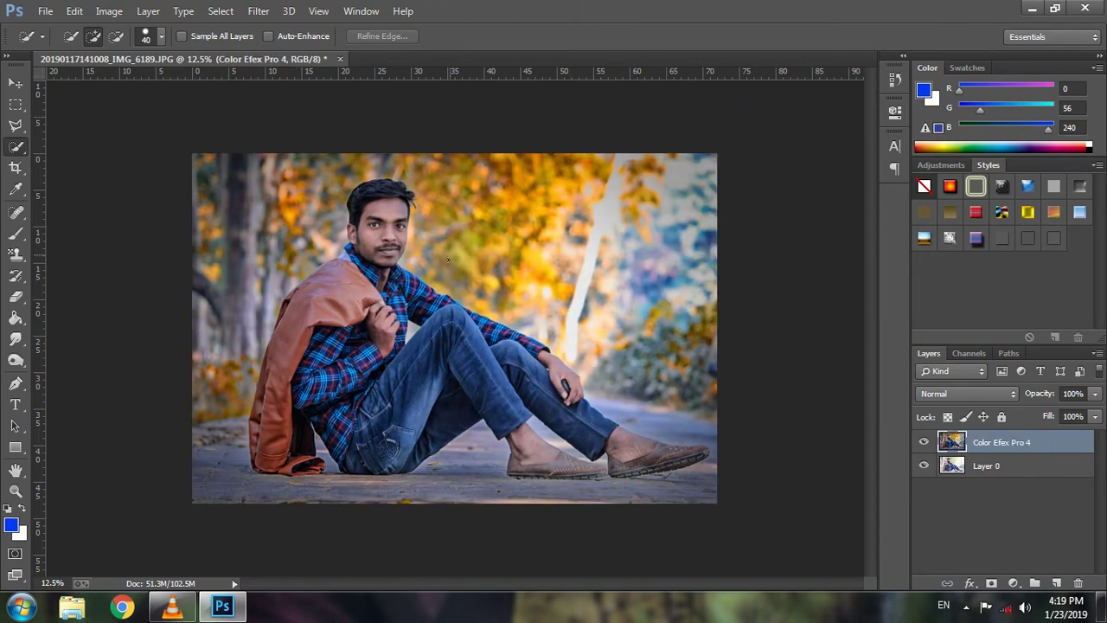
Merge the Color Efex layer down into Layer 0.
{"action": "scroll", "coordinate": [427, 245], "scroll_direction": "up", "scroll_amount": 3}
{"action": "scroll", "coordinate": [427, 246], "scroll_direction": "down", "scroll_amount": 3}
{"action": "right_click", "coordinate": [996, 444]}
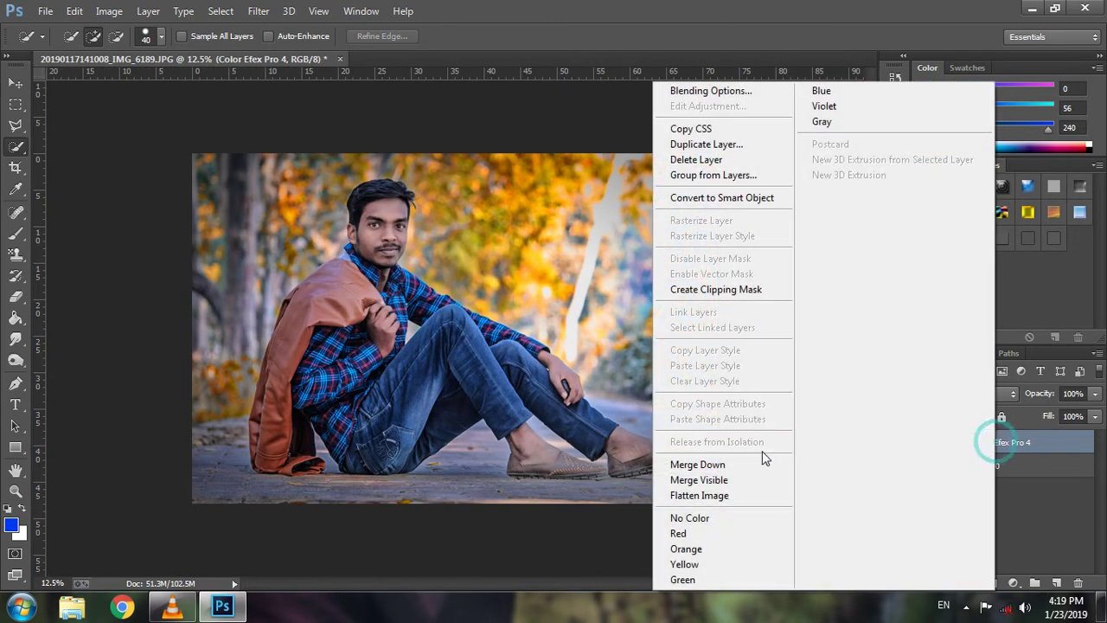
{"action": "left_click", "coordinate": [736, 463]}
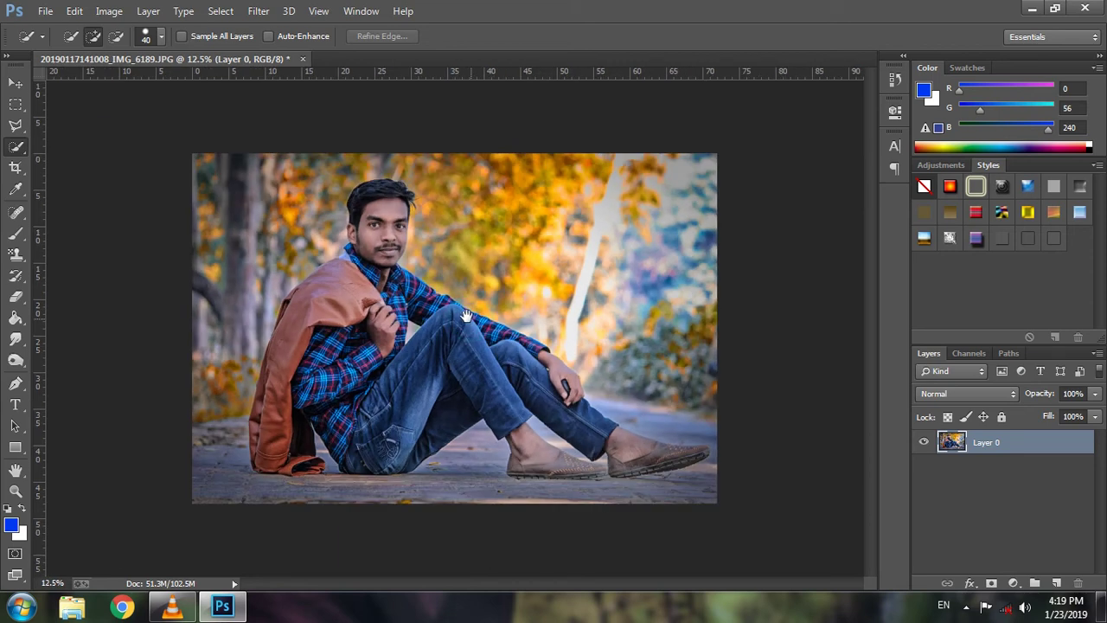
Raise the photo's Hue/Saturation saturation to about +8.
{"action": "left_click", "coordinate": [109, 10]}
{"action": "mouse_move", "coordinate": [133, 52]}
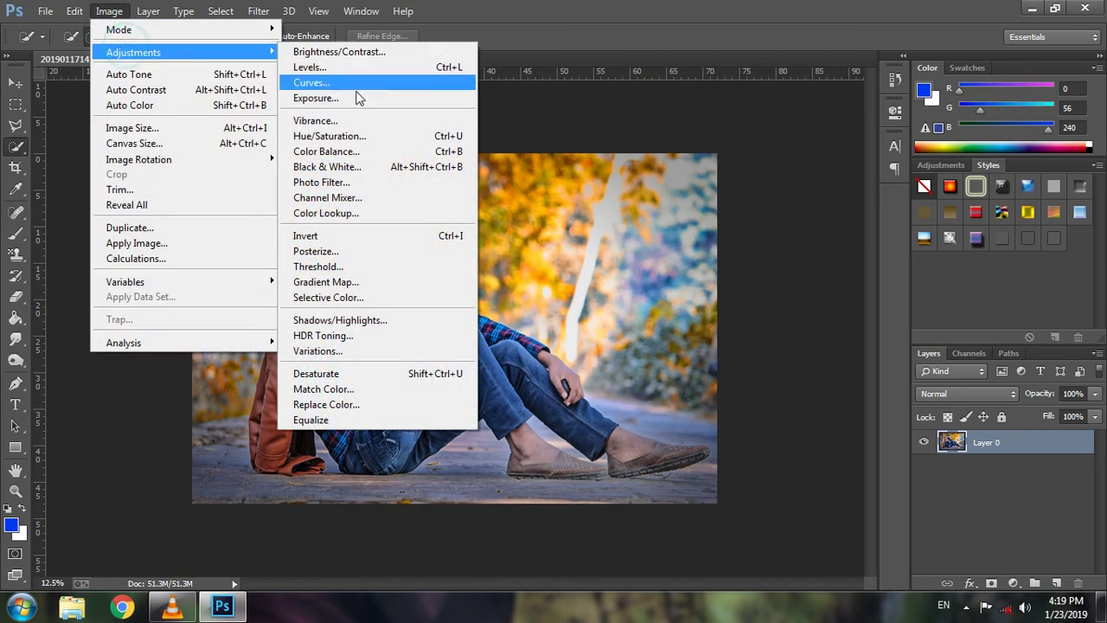
{"action": "left_click", "coordinate": [346, 135]}
{"action": "left_click_drag", "start_coordinate": [833, 215], "coordinate": [838, 214]}
{"action": "left_click", "coordinate": [1009, 95]}
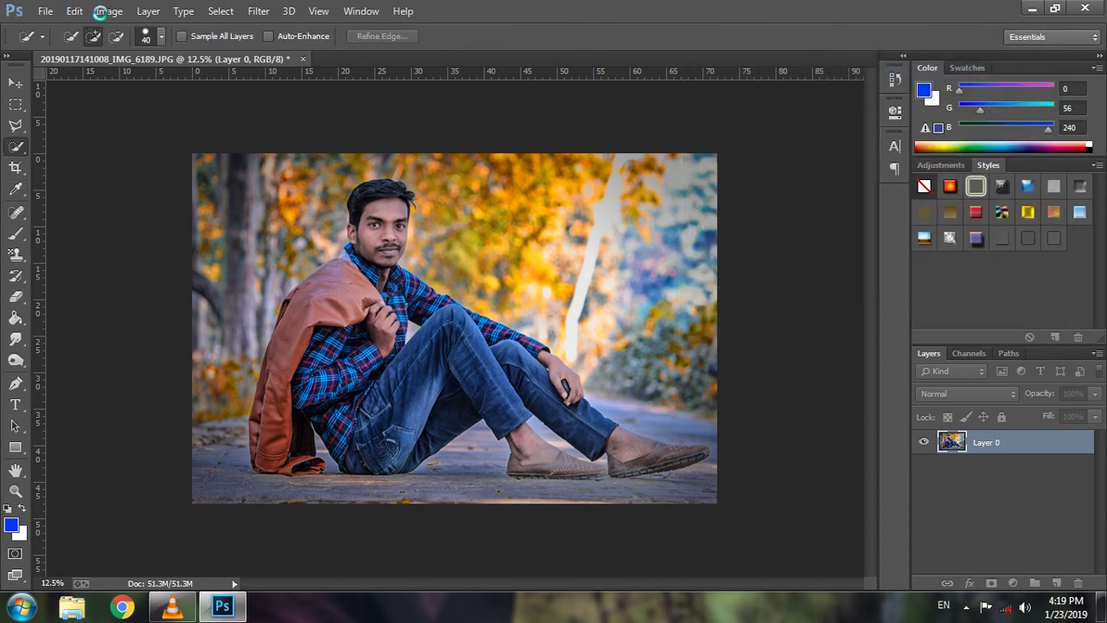
Apply Brightness/Contrast with Brightness 11.
{"action": "left_click", "coordinate": [101, 10]}
{"action": "left_click", "coordinate": [165, 52]}
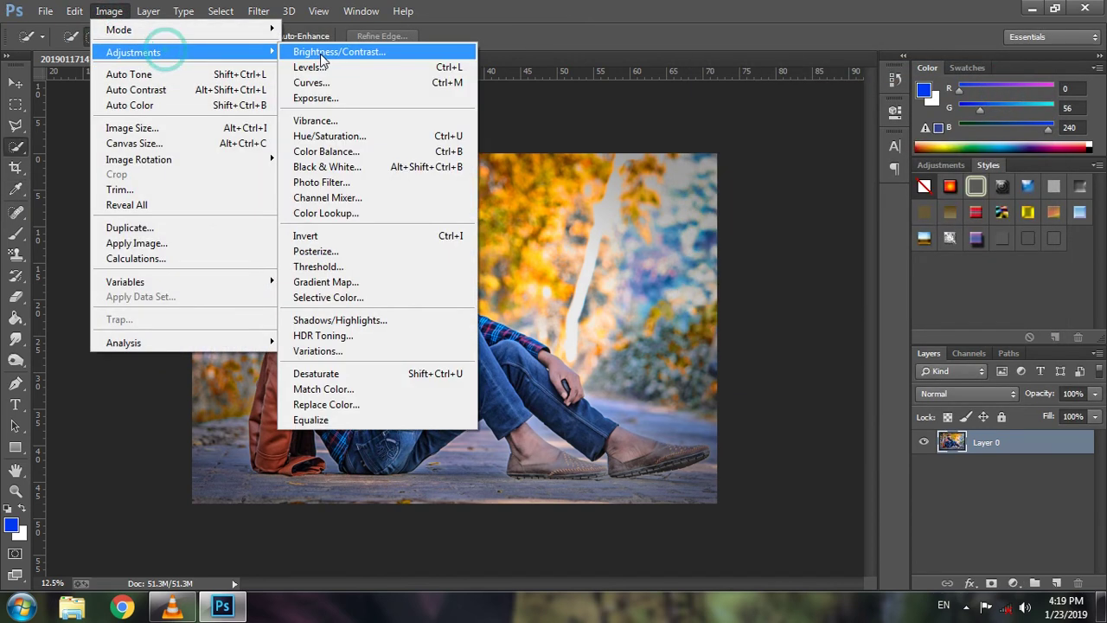
{"action": "left_click", "coordinate": [337, 52]}
{"action": "left_click_drag", "start_coordinate": [750, 127], "coordinate": [757, 162]}
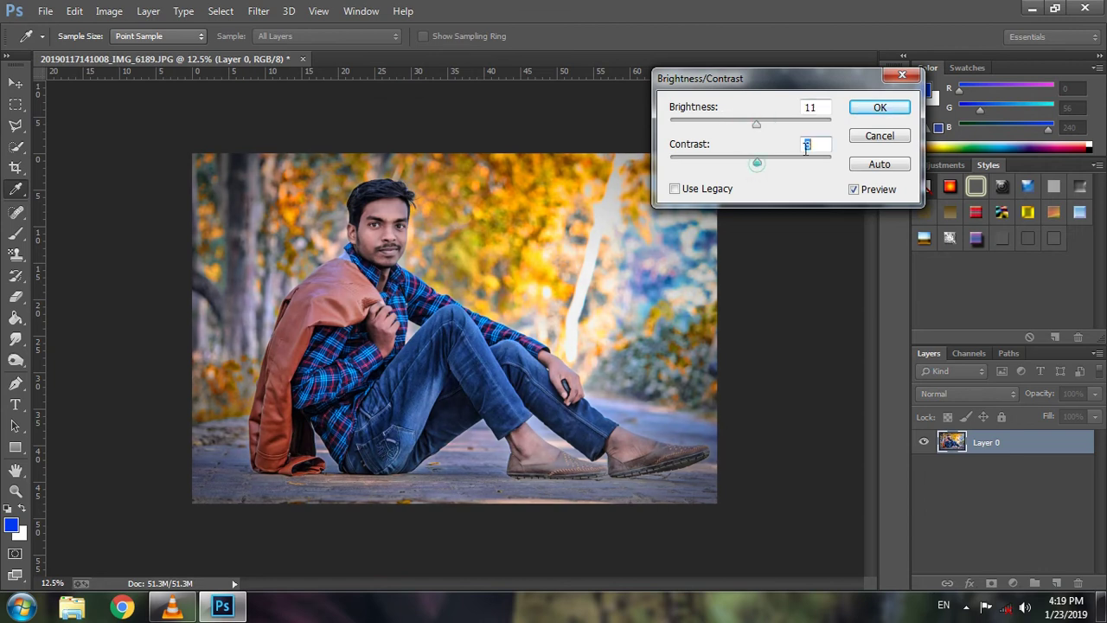
{"action": "left_click", "coordinate": [876, 107]}
{"action": "key", "text": "w"}
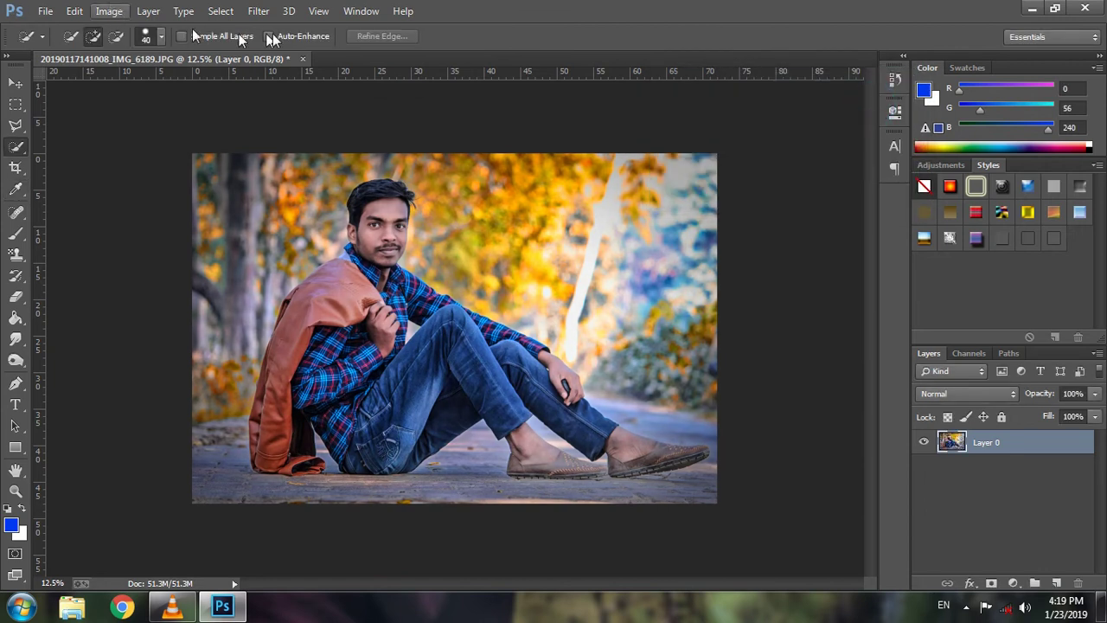
{"action": "left_click", "coordinate": [262, 11]}
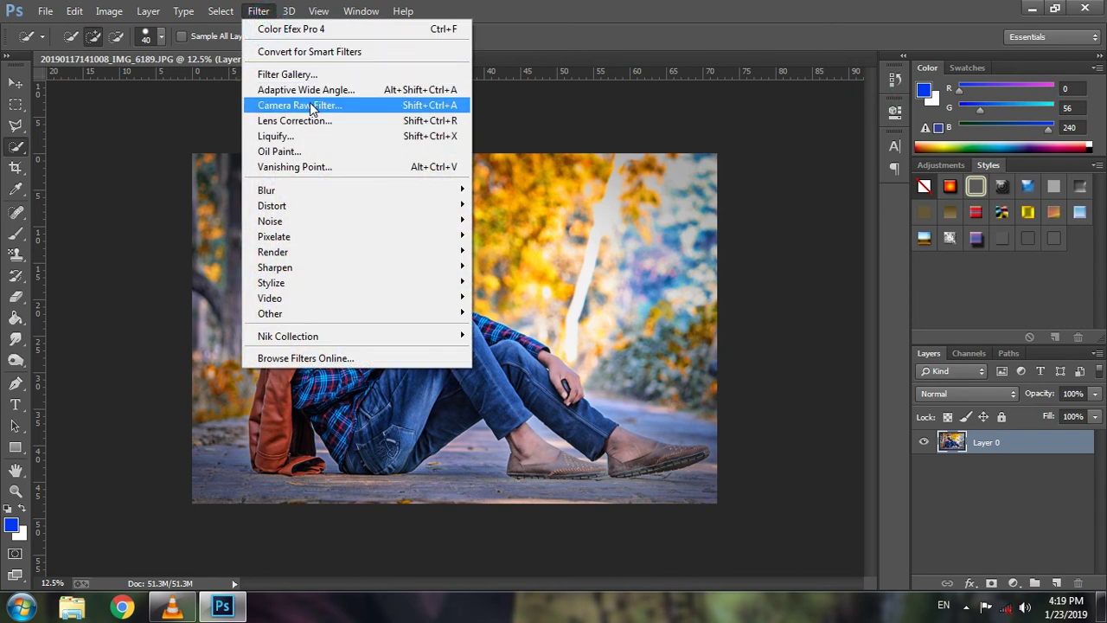
In Camera Raw, lift Shadows to +14 and lower Highlights to -9.
{"action": "left_click", "coordinate": [312, 106]}
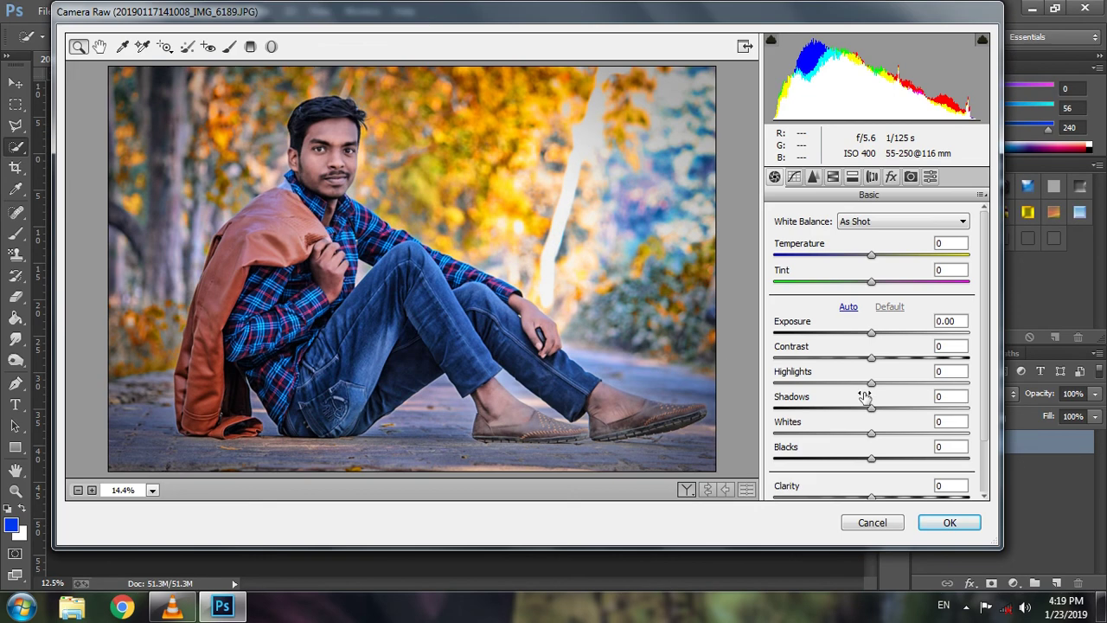
{"action": "mouse_move", "coordinate": [869, 410]}
{"action": "left_mouse_down"}
{"action": "mouse_move", "coordinate": [880, 393]}
{"action": "mouse_move", "coordinate": [862, 383]}
{"action": "left_mouse_up"}
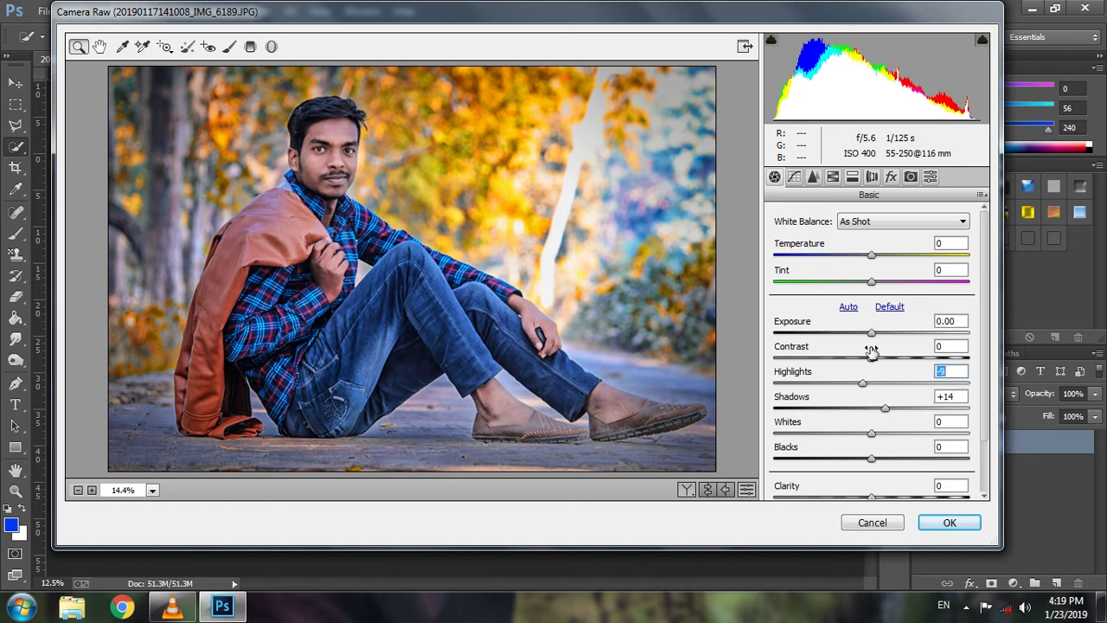
{"action": "left_click_drag", "start_coordinate": [871, 333], "coordinate": [874, 332]}
In HSL, raise Oranges luminance to +20 and saturation to +22, then apply.
{"action": "left_click", "coordinate": [813, 176]}
{"action": "left_click", "coordinate": [832, 176]}
{"action": "left_click", "coordinate": [832, 235]}
{"action": "left_click", "coordinate": [860, 241]}
{"action": "left_click", "coordinate": [877, 319]}
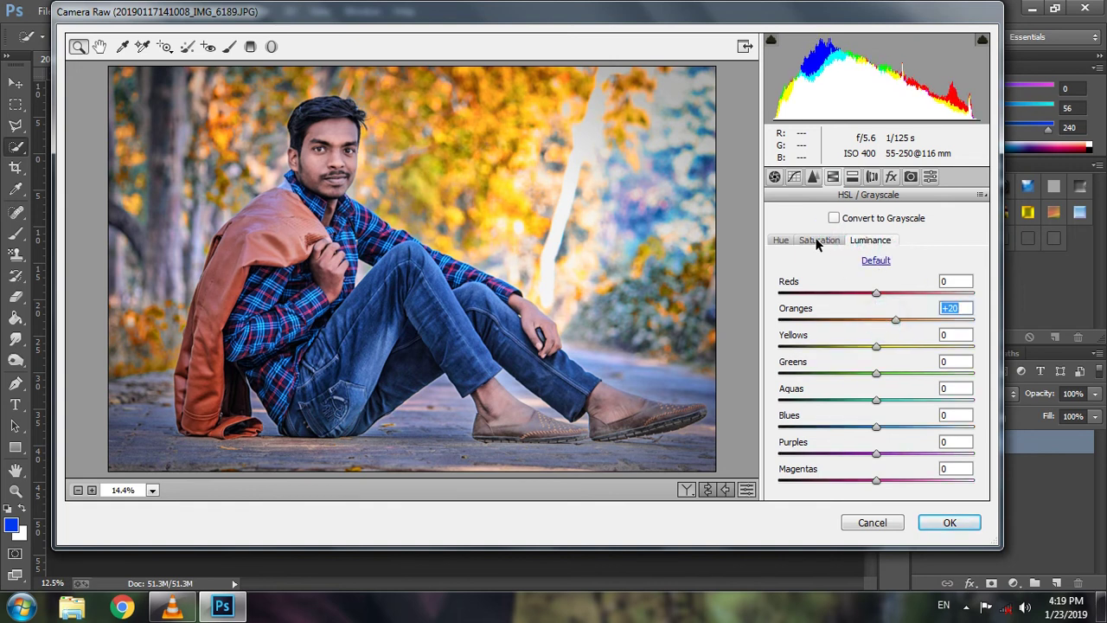
{"action": "left_click", "coordinate": [817, 239]}
{"action": "left_click", "coordinate": [877, 319]}
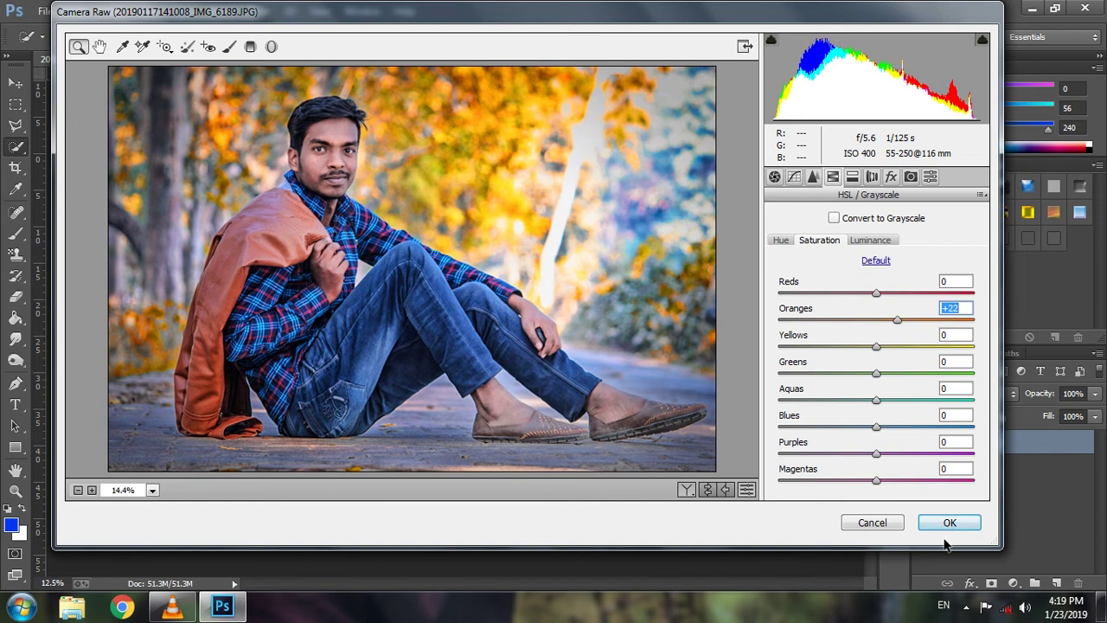
{"action": "left_click", "coordinate": [949, 522]}
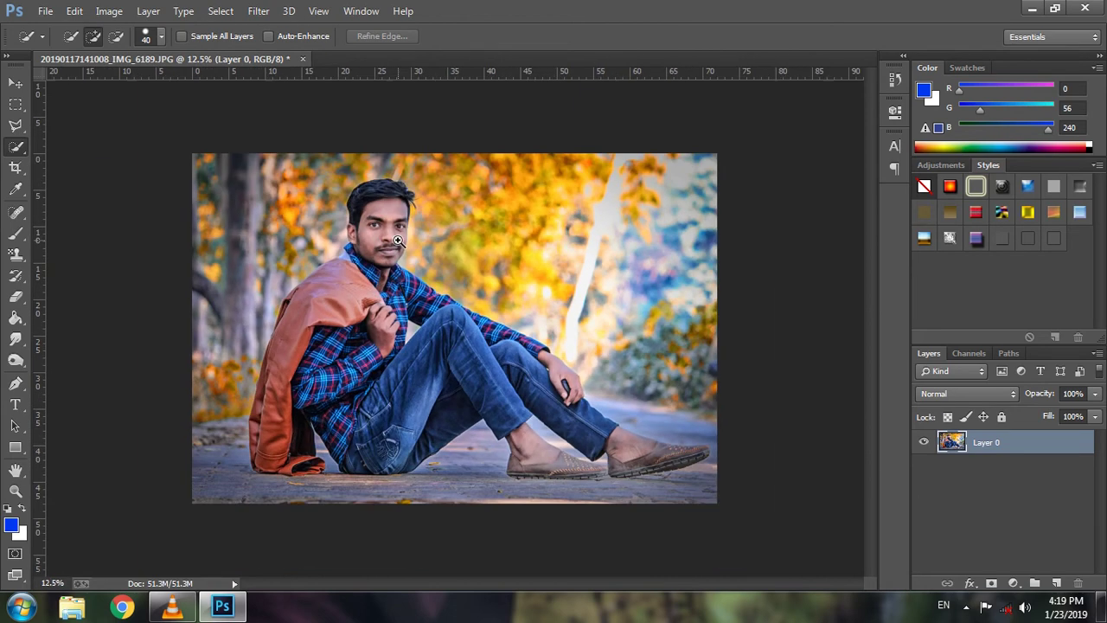
{"action": "key", "text": "ctrl+plus"}
{"action": "key", "text": "ctrl+minus"}
{"action": "left_click", "coordinate": [963, 607]}
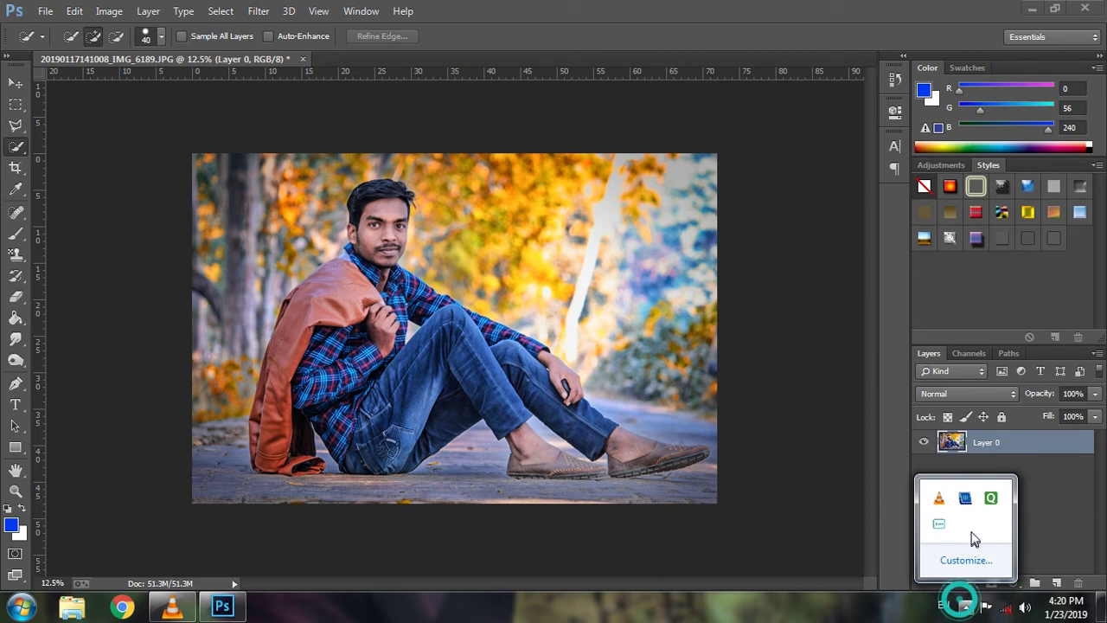
{"action": "right_click", "coordinate": [939, 525]}
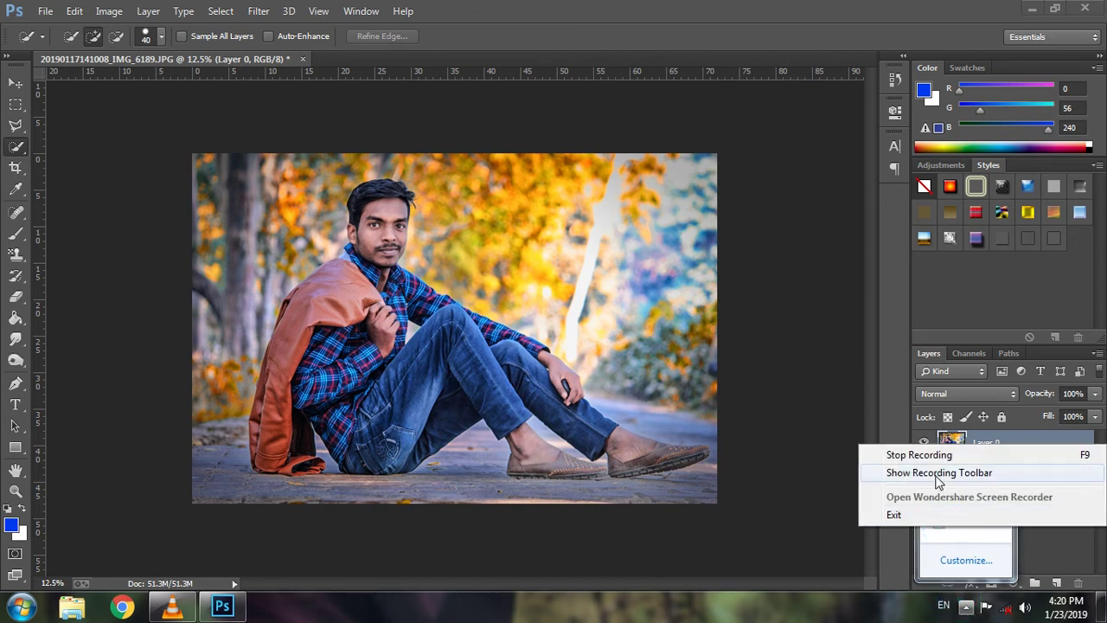